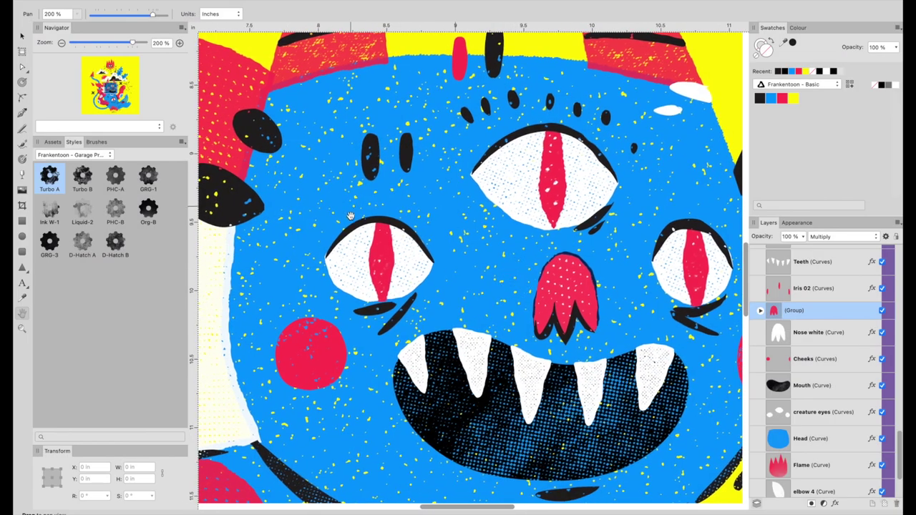
key(v)
click(385, 261)
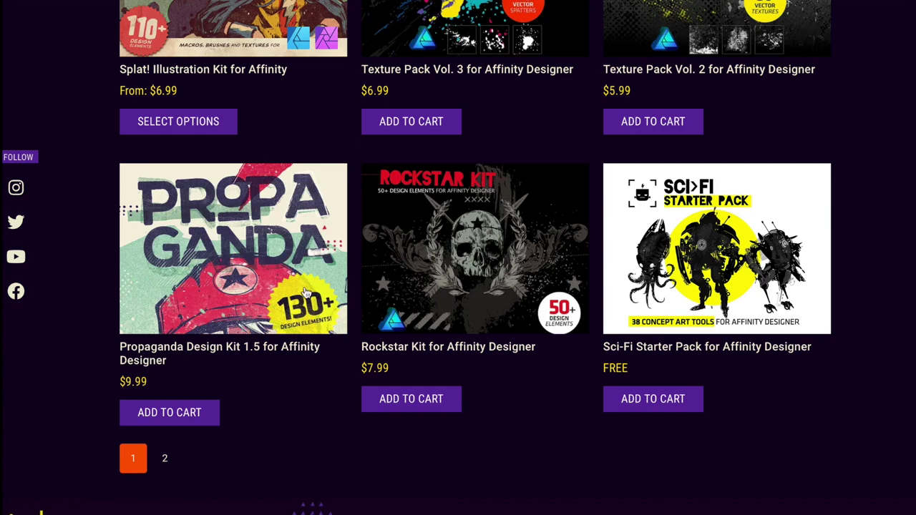
View the Propaganda Design Kit 1.5 for Affinity Designer product page and its preview images.
click(306, 294)
scroll(467, 347, down, 2)
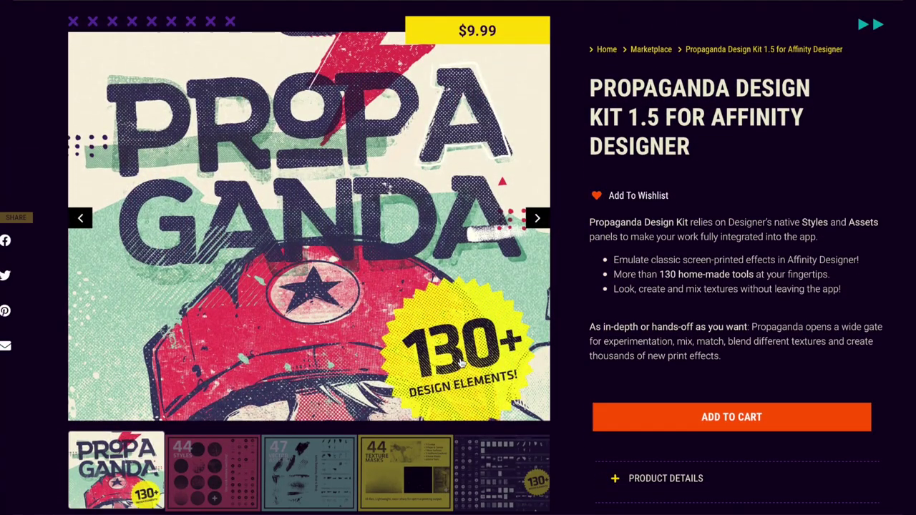
scroll(461, 363, down, 1)
click(179, 485)
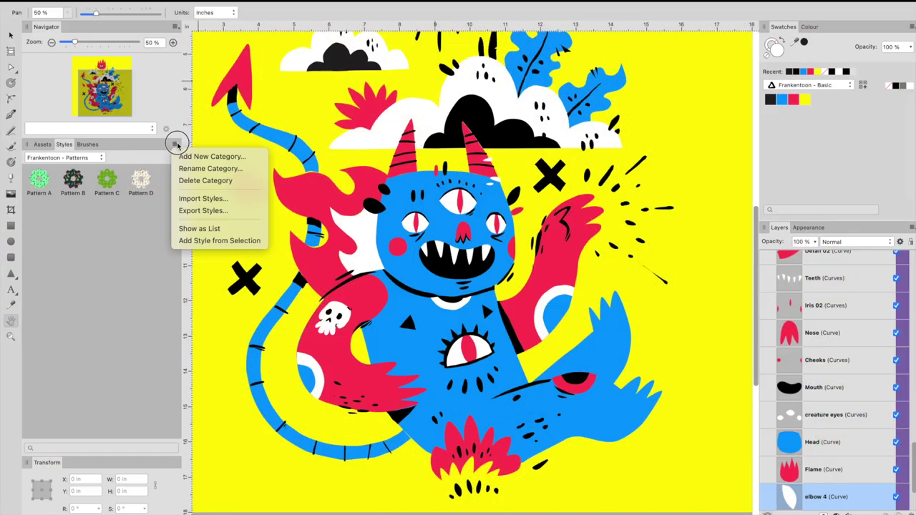
Import the style library file Frankentoon - Garage Press Shading.afstyles.
click(213, 200)
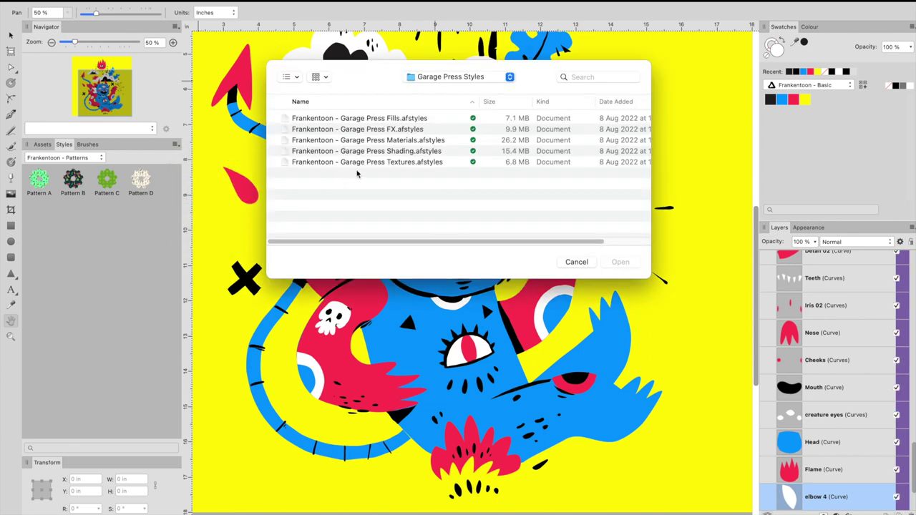
click(408, 153)
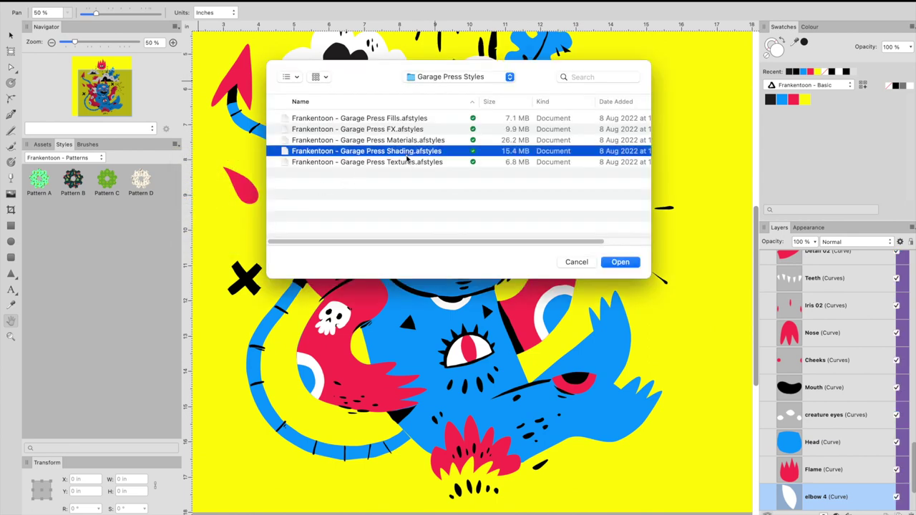
click(620, 260)
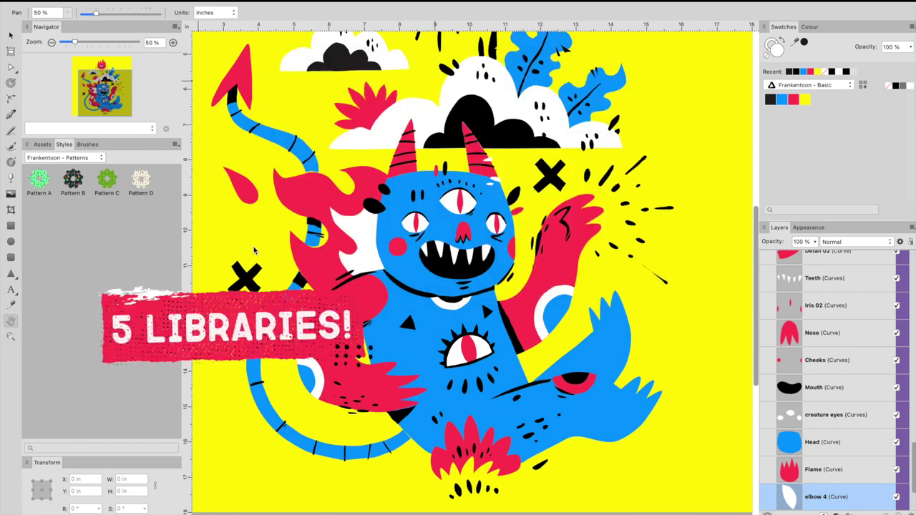
click(175, 144)
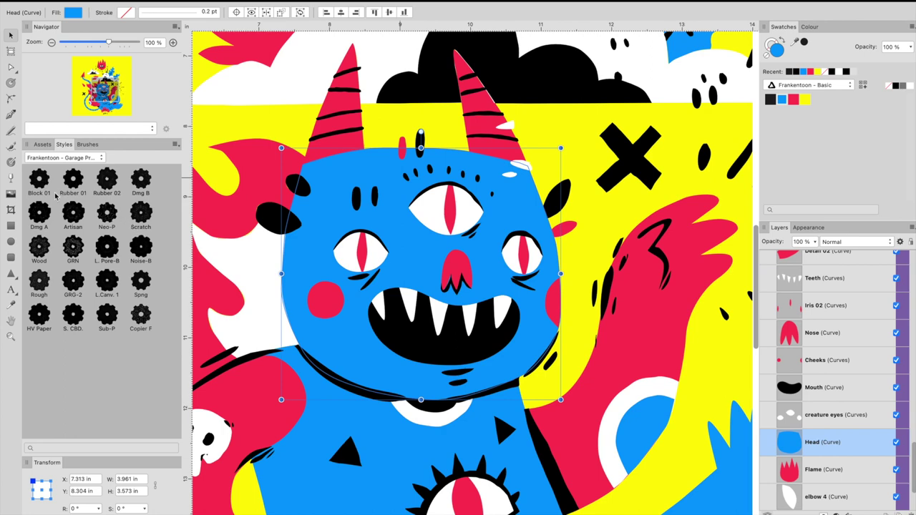
Try the Block 01, Rubber 01, Rubber 02, Dmg B, Dmg A and Artisan styles on the Head curve.
click(39, 181)
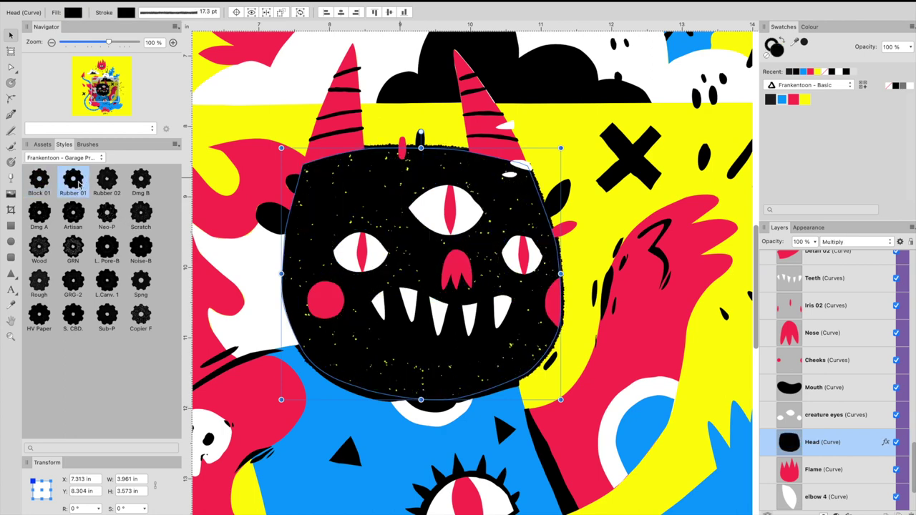
click(106, 183)
click(140, 183)
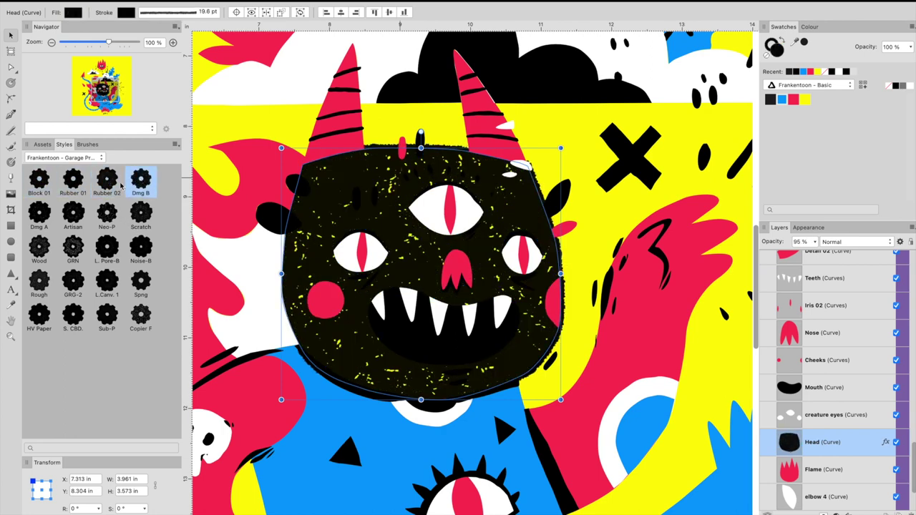
click(39, 212)
click(73, 213)
Apply the Neo-P style to the Head curve, and shrink and slightly rotate its bitmap fill for a finer speckle.
click(106, 215)
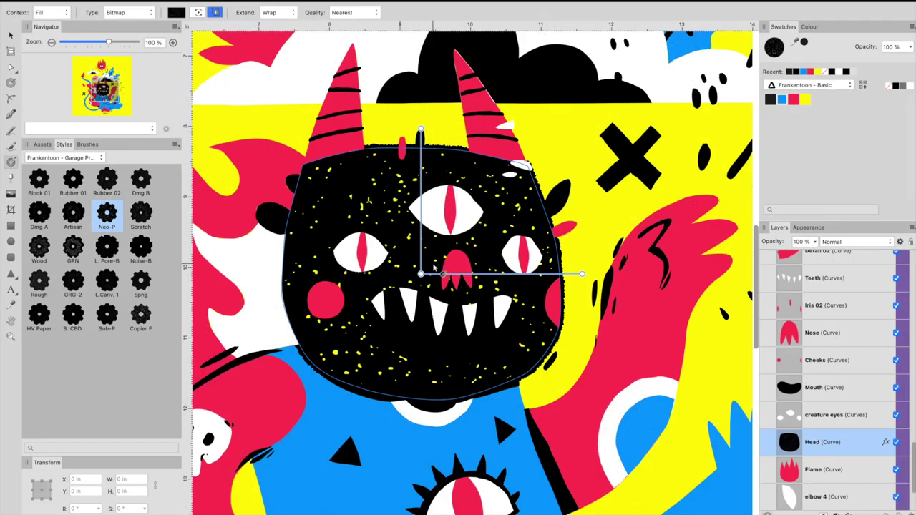
drag(434, 263, 497, 246)
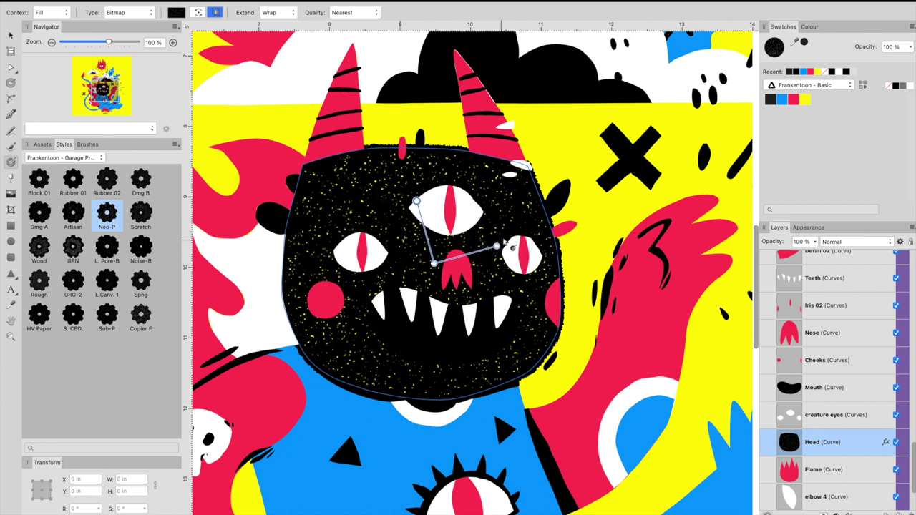
key(v)
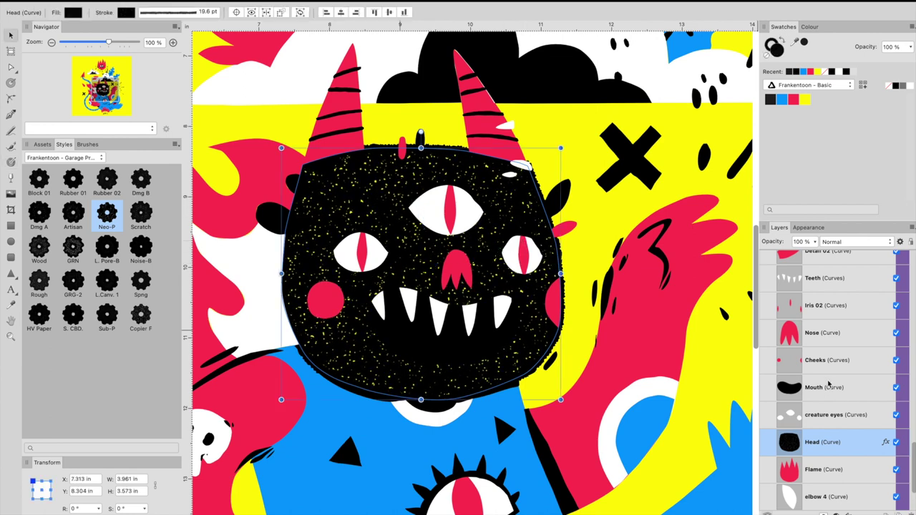
Change the Head curve's Colour Overlay effect to the blue swatch of the Frankentoon - Basic palette.
scroll(834, 421, down, 3)
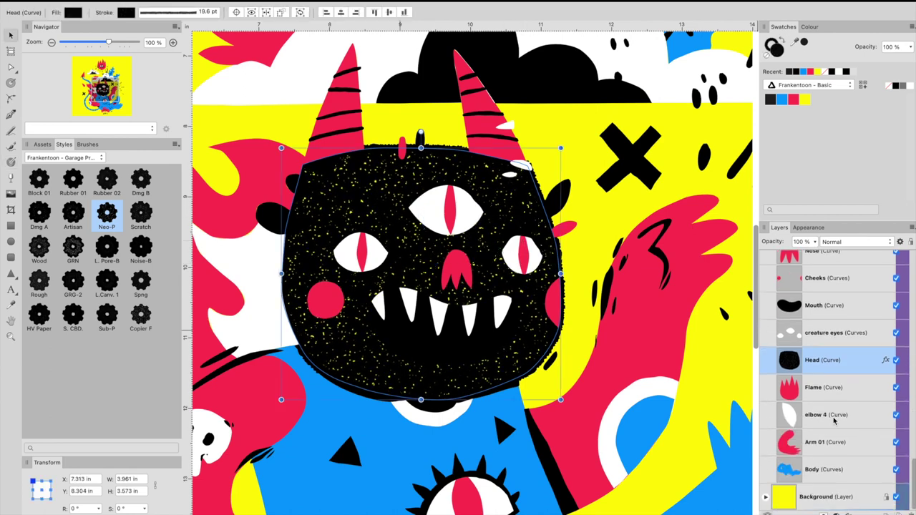
click(885, 360)
click(152, 160)
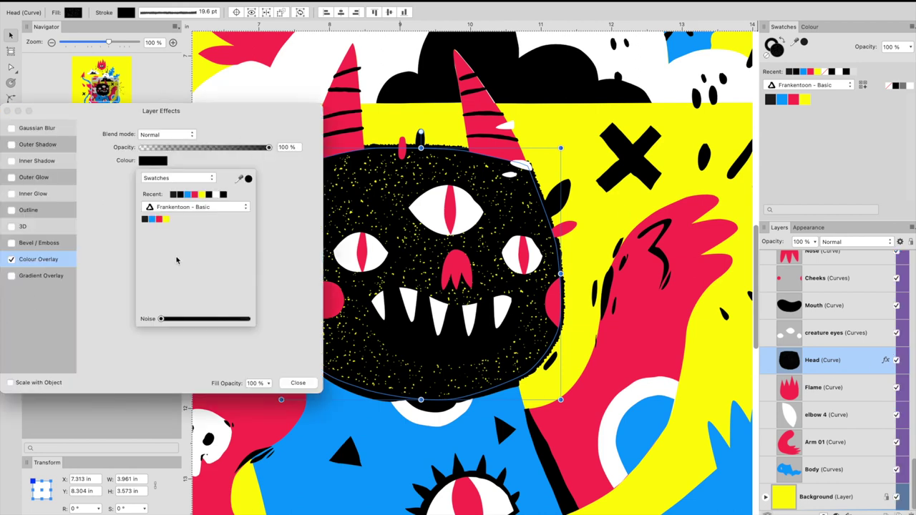
click(151, 221)
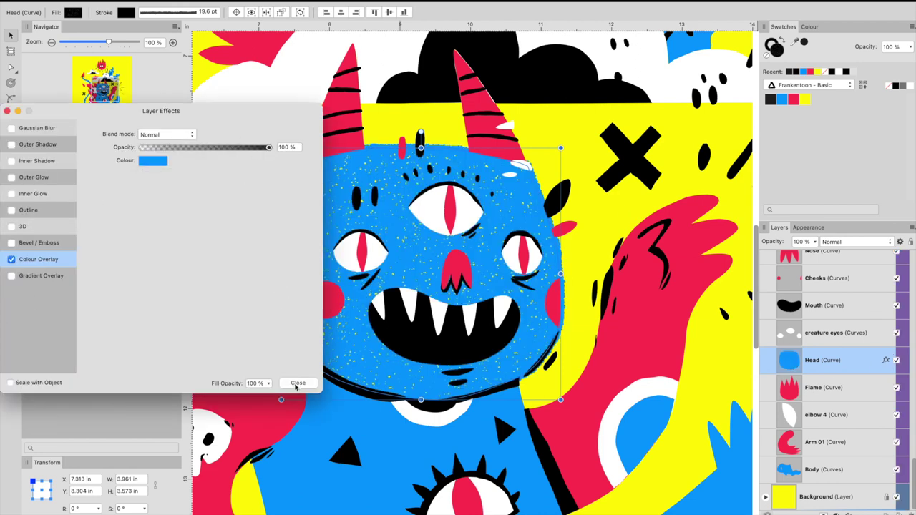
click(296, 383)
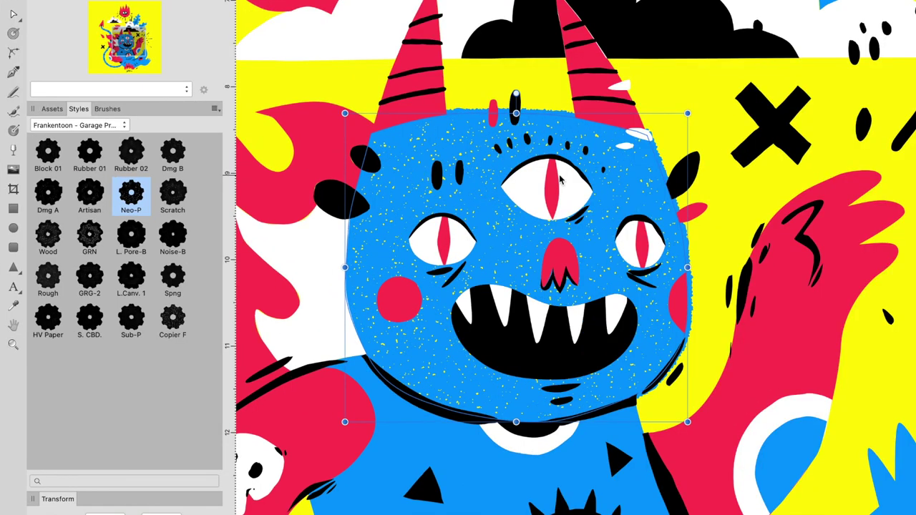
Set the Head curve's textured stroke width to 10 pt.
scroll(560, 179, up, 3)
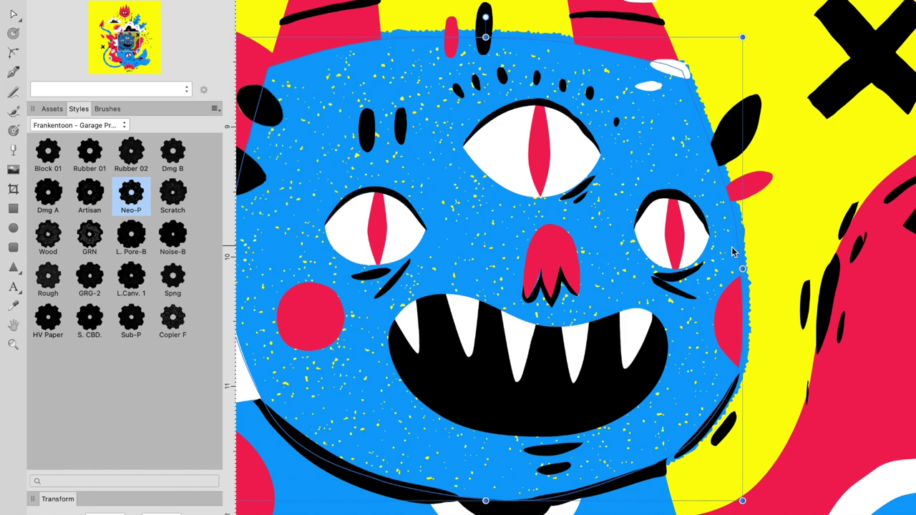
drag(728, 249, 672, 257)
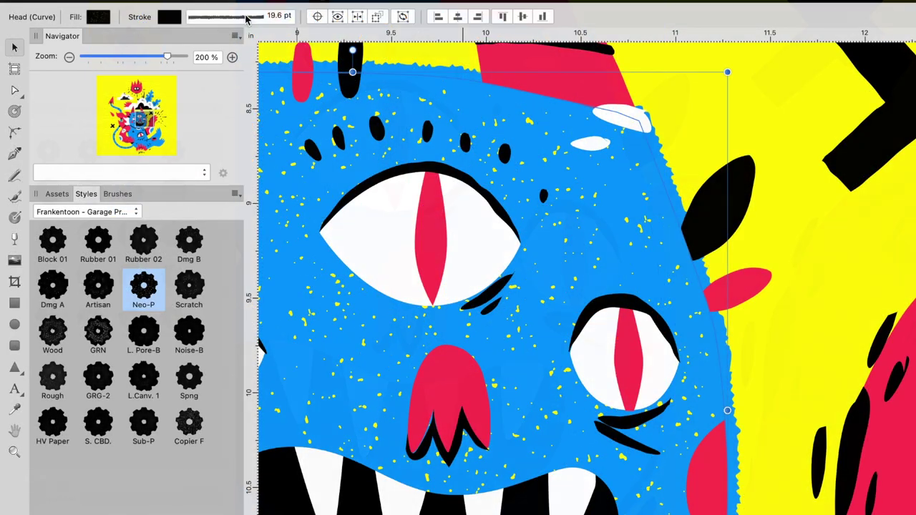
click(245, 16)
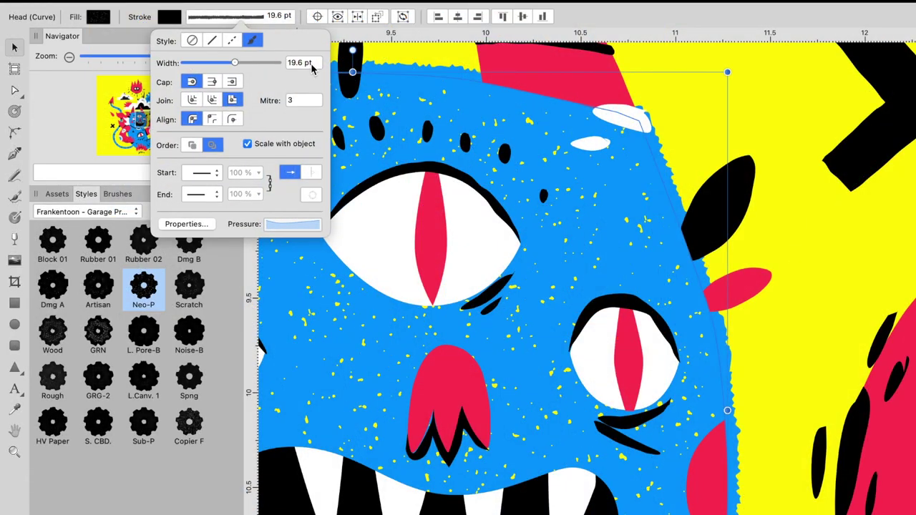
click(304, 63)
text(10)
key(Return)
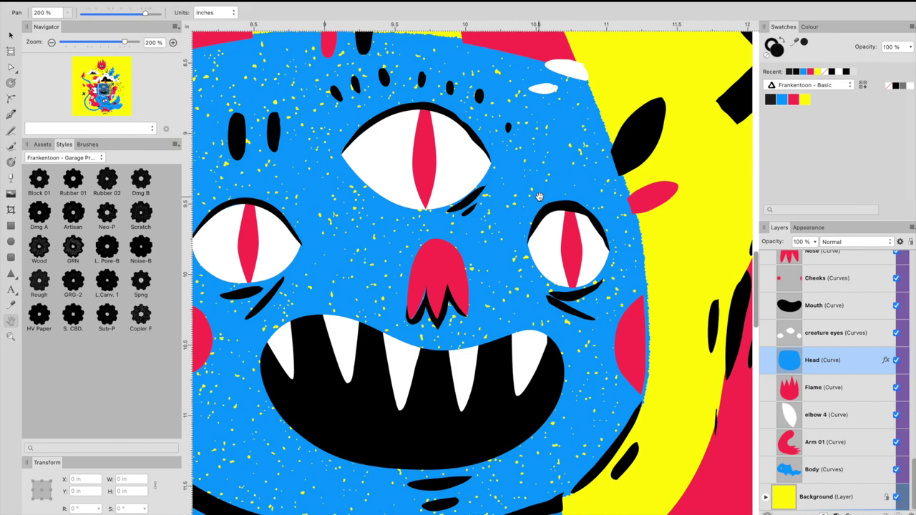
Apply the Neo-P style to the Body curves, and scale down and rotate its bitmap fill on the chest.
key(super+minus)
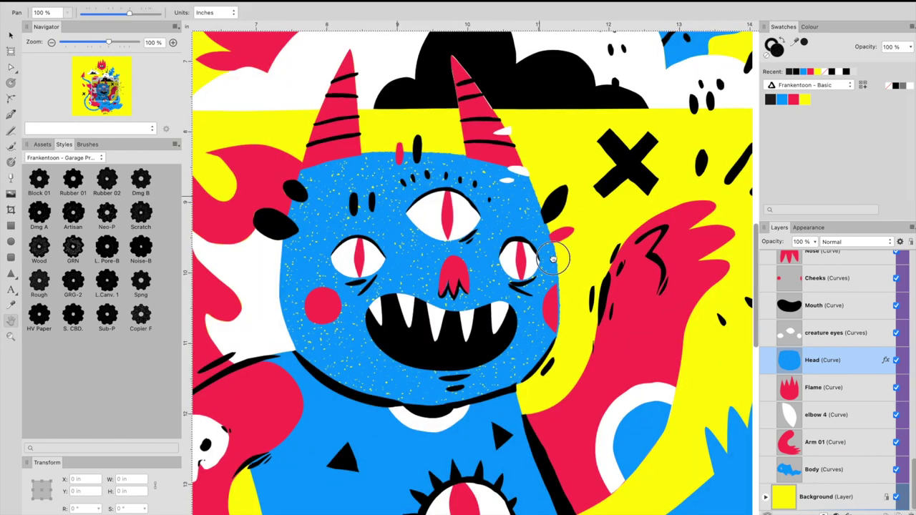
scroll(552, 259, down, 10)
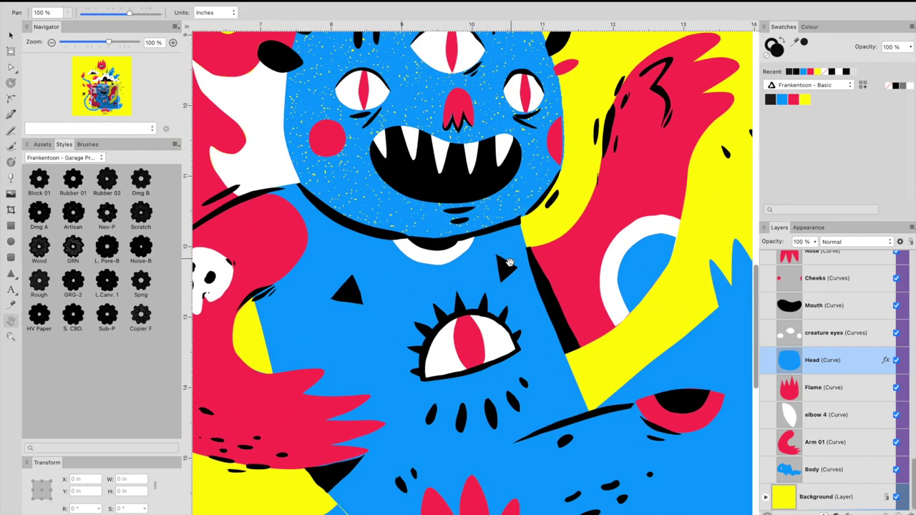
key(super+minus)
click(348, 349)
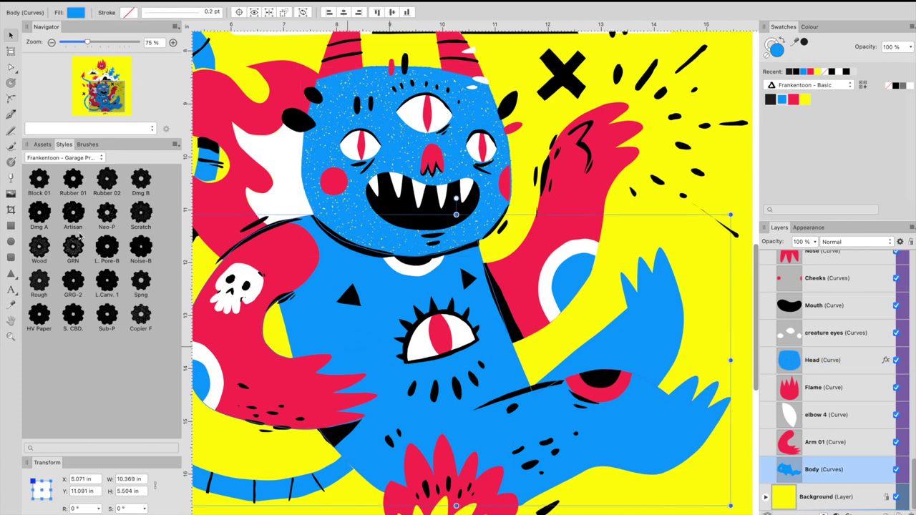
click(108, 215)
key(g)
drag(376, 365, 417, 331)
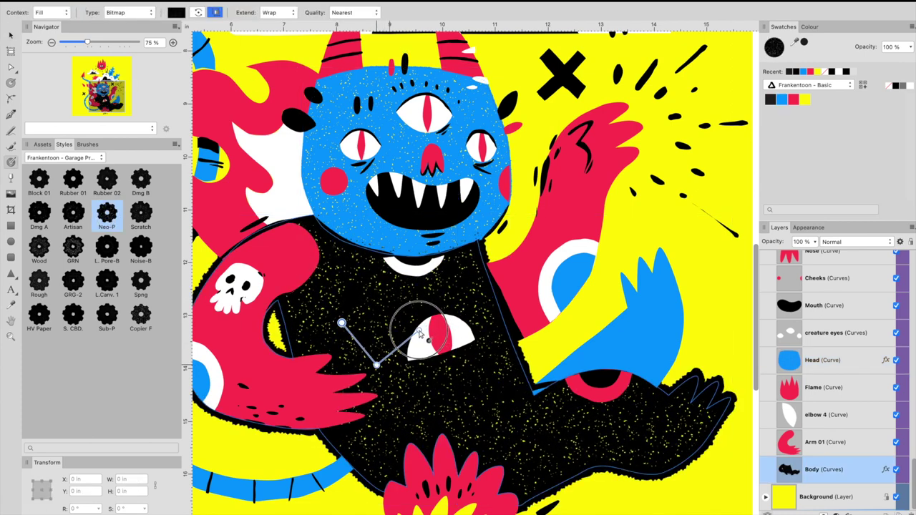
Change the Body's Colour Overlay effect to the blue swatch and open its stroke settings.
click(885, 469)
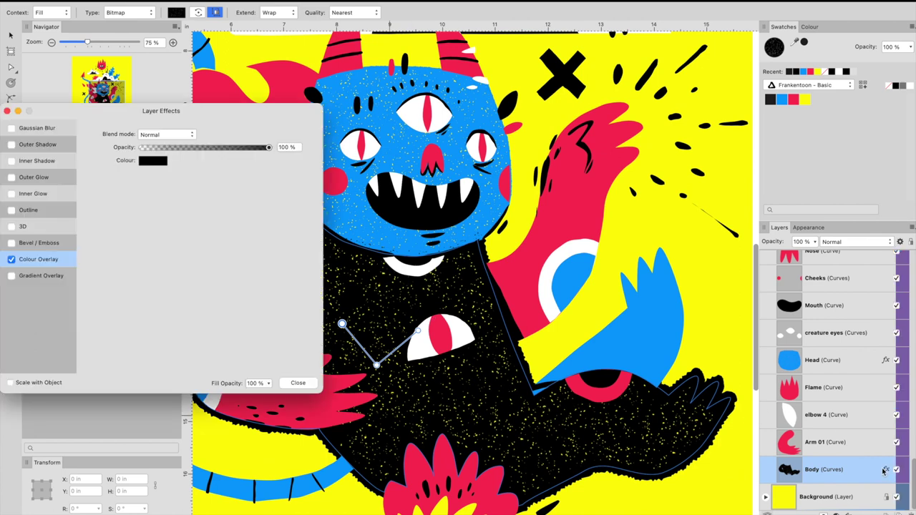
click(156, 162)
click(151, 219)
click(298, 383)
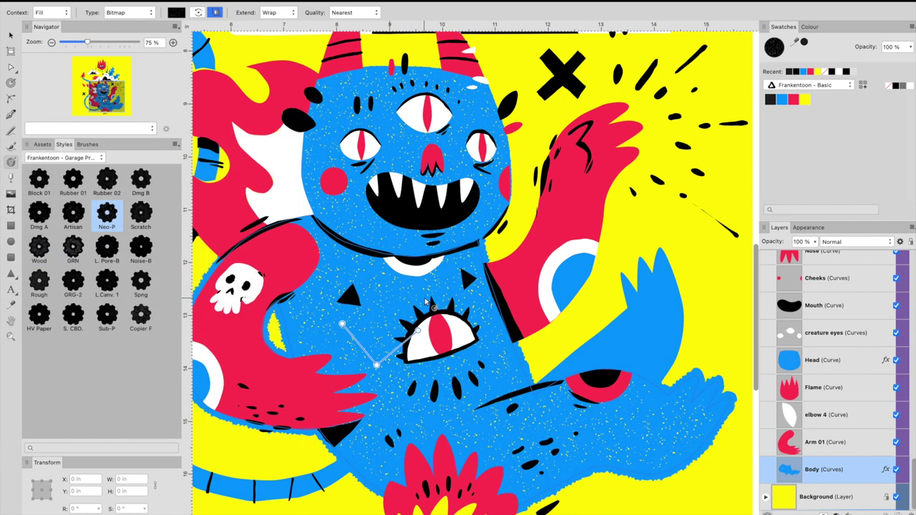
key(v)
click(210, 13)
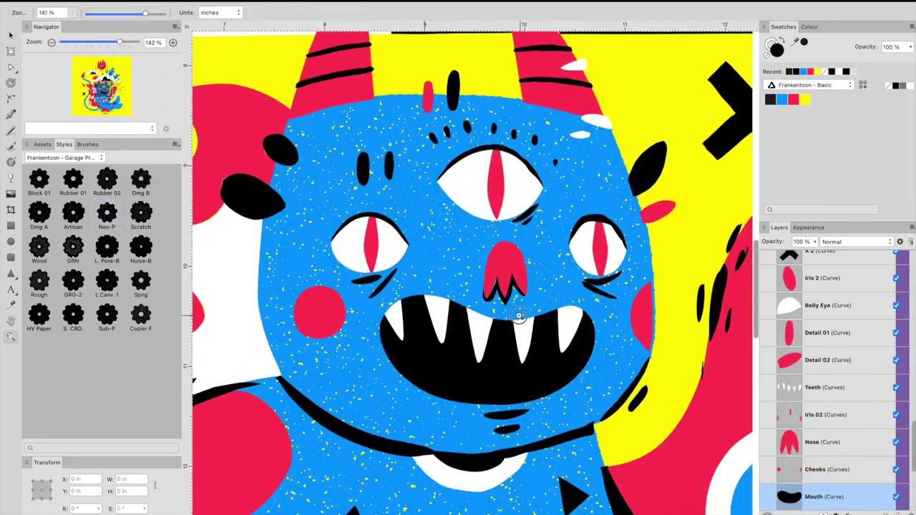
Try the Dmg A, GRG-2, L.Canv. 1, Spng and Rough styles on the Mouth curve.
key(v)
click(38, 213)
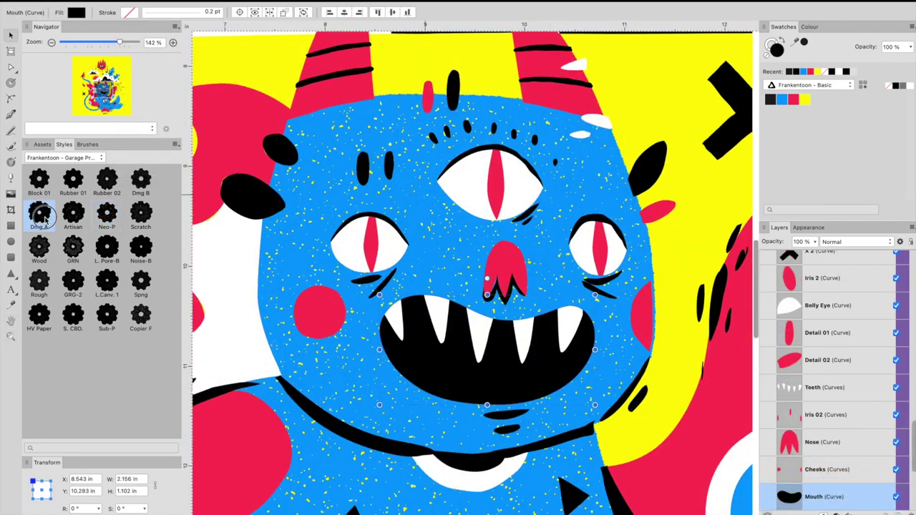
click(80, 283)
click(108, 283)
click(140, 283)
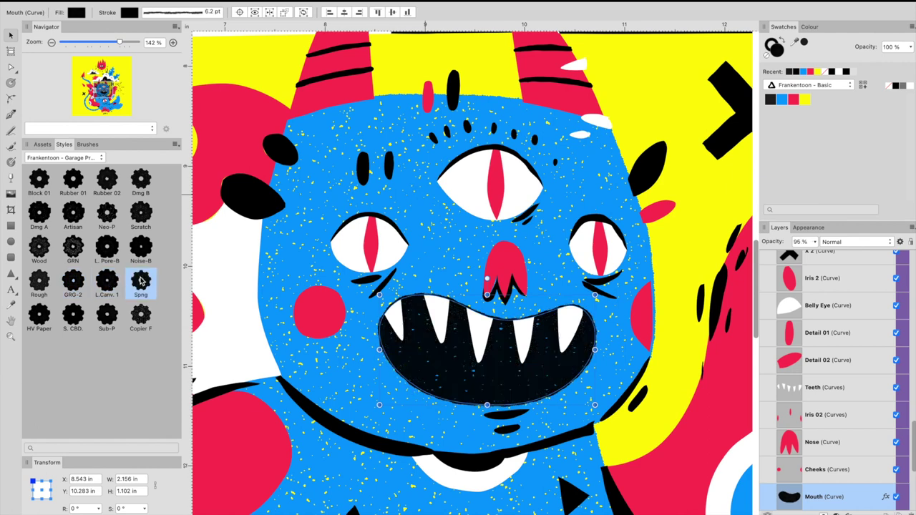
click(38, 281)
Apply the HV Paper style to the Mouth curve and adjust the scale and angle of its bitmap fill.
click(38, 315)
key(g)
drag(500, 359, 756, 242)
Set the Mouth curve's stroke width to 2 pt and widen it slightly.
key(v)
click(213, 12)
text(2)
key(Return)
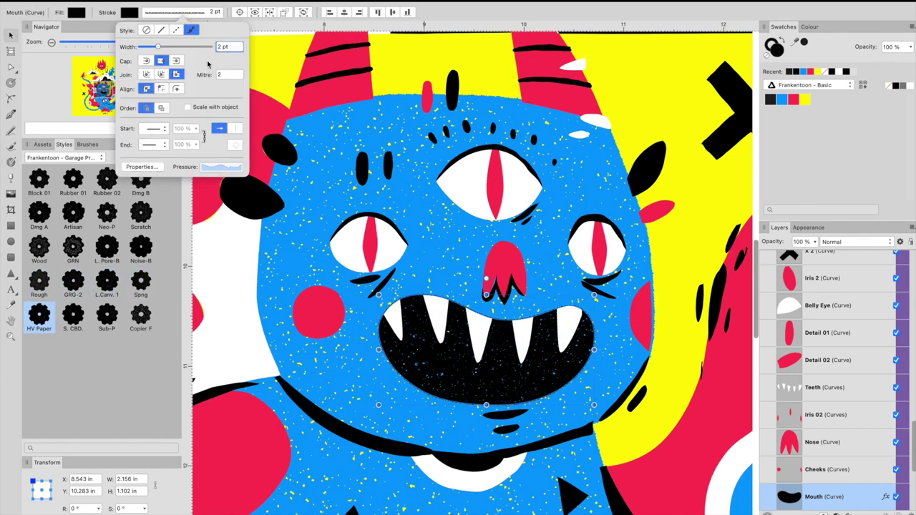
mouse_move(158, 47)
mouse_down()
mouse_move(193, 48)
mouse_move(166, 47)
mouse_up()
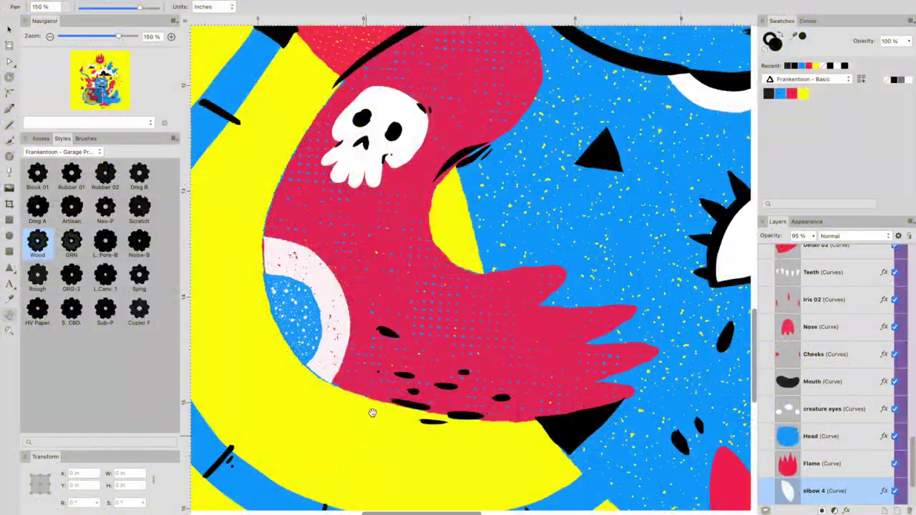
Transfer the style of the elbow 4 curve to the white Skull curve on the arm with Paste Style.
drag(370, 403, 355, 368)
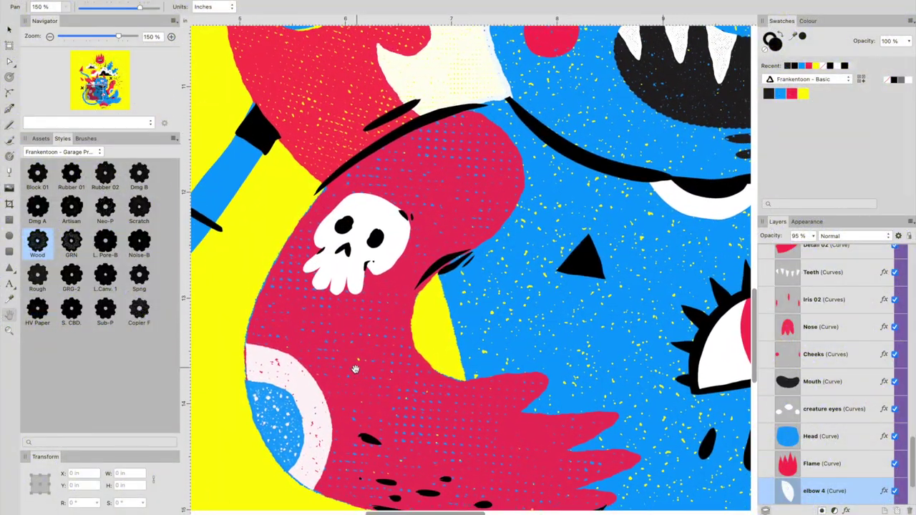
key(v)
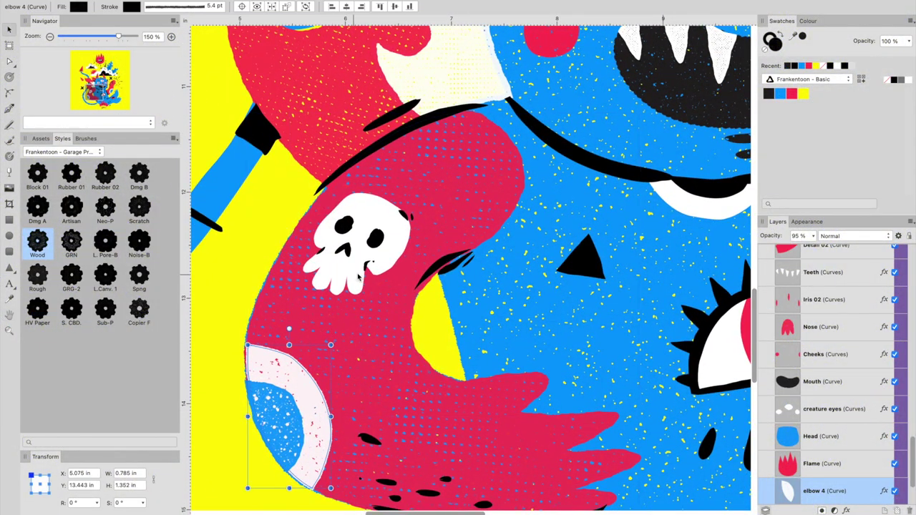
click(382, 269)
click(161, 1)
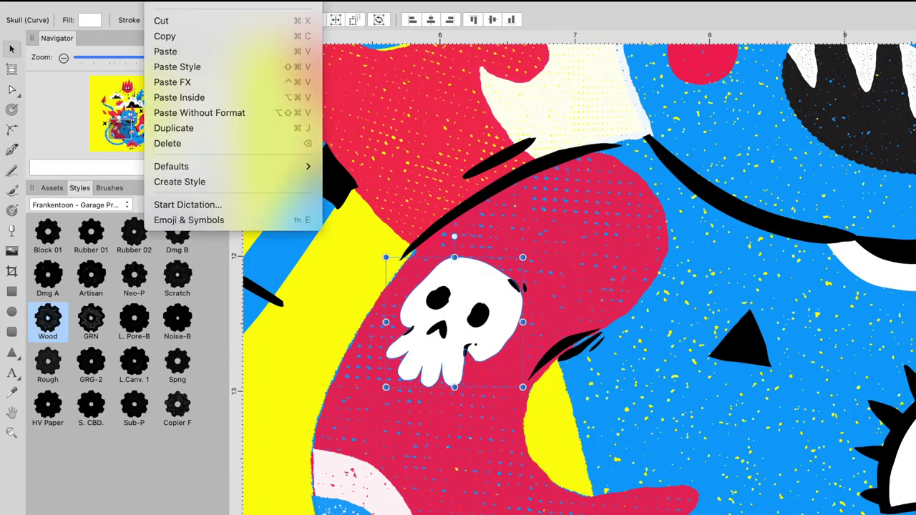
click(185, 68)
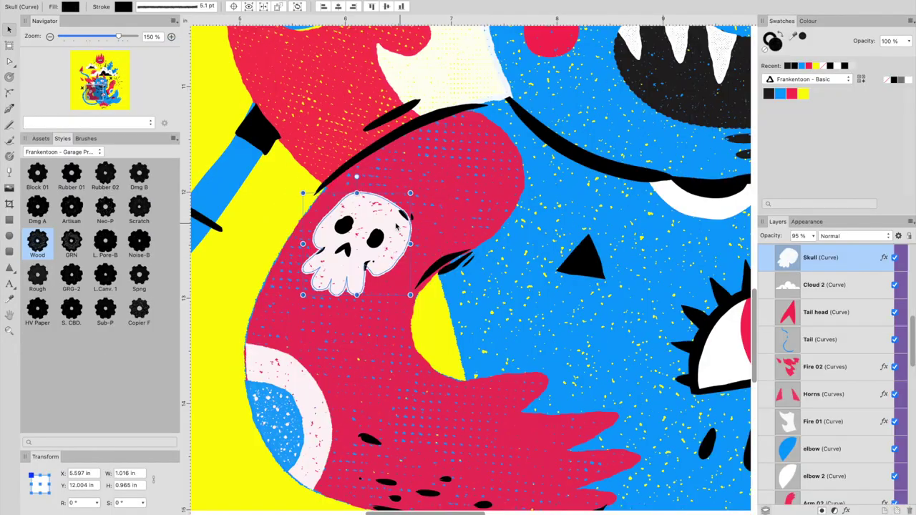
Replace the Skull curve's style with GRN and set its colour overlay to white.
key(g)
drag(472, 207, 550, 209)
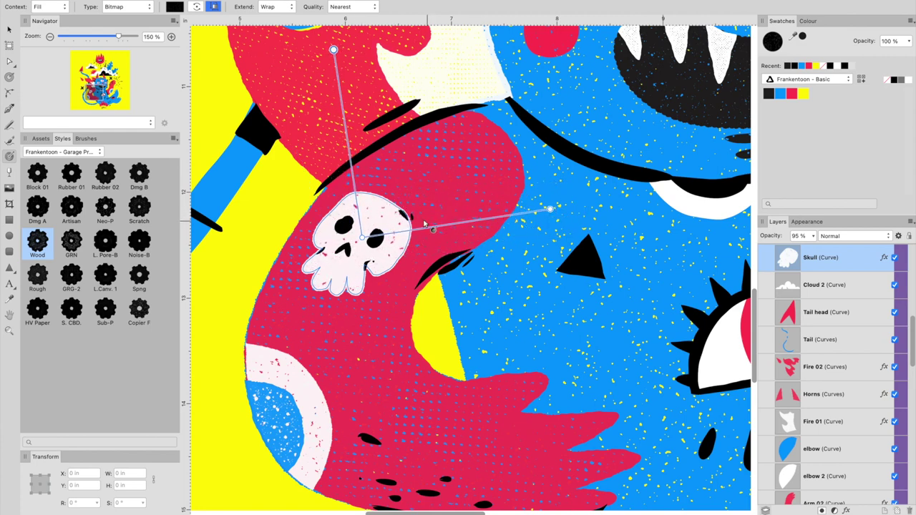
click(72, 243)
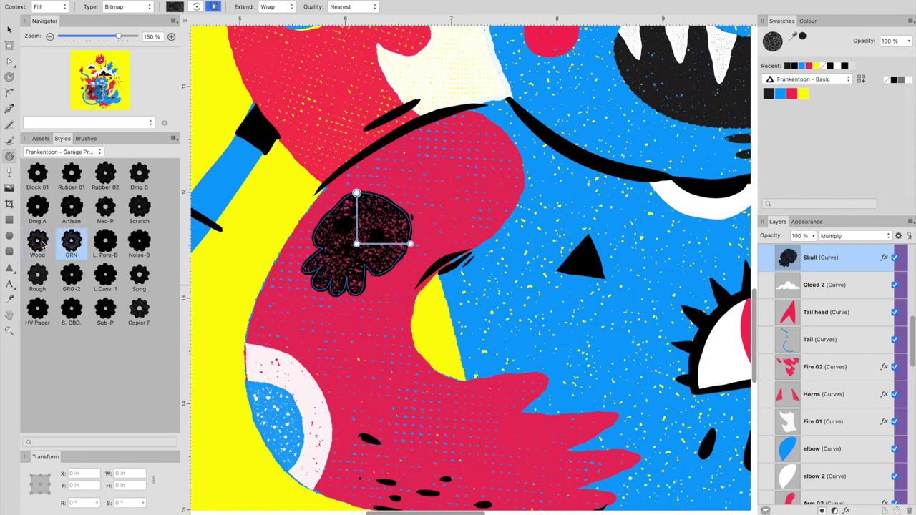
click(883, 258)
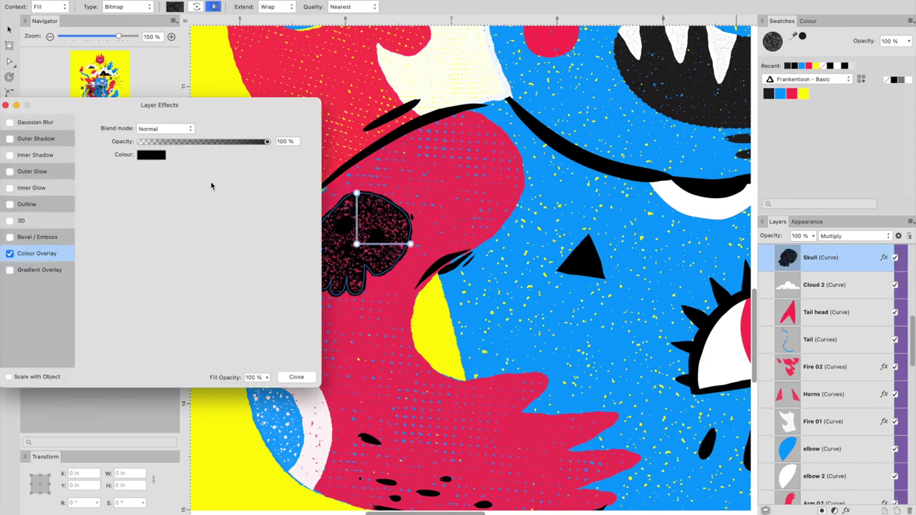
click(153, 156)
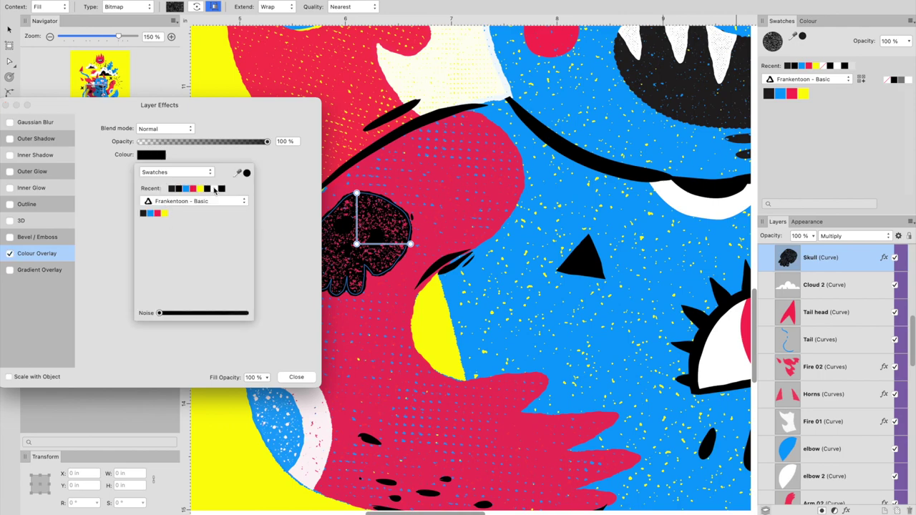
click(214, 189)
click(282, 311)
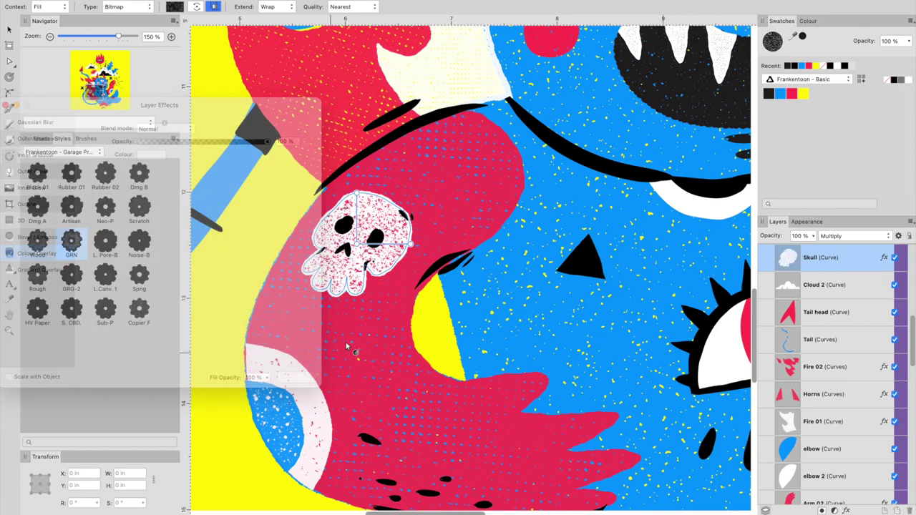
click(306, 382)
Transfer the style of the monster's Mouth curve to the black Cloud 1 curve behind the horns.
key(space)
mouse_move(432, 220)
mouse_down()
mouse_move(429, 310)
mouse_move(438, 234)
mouse_up()
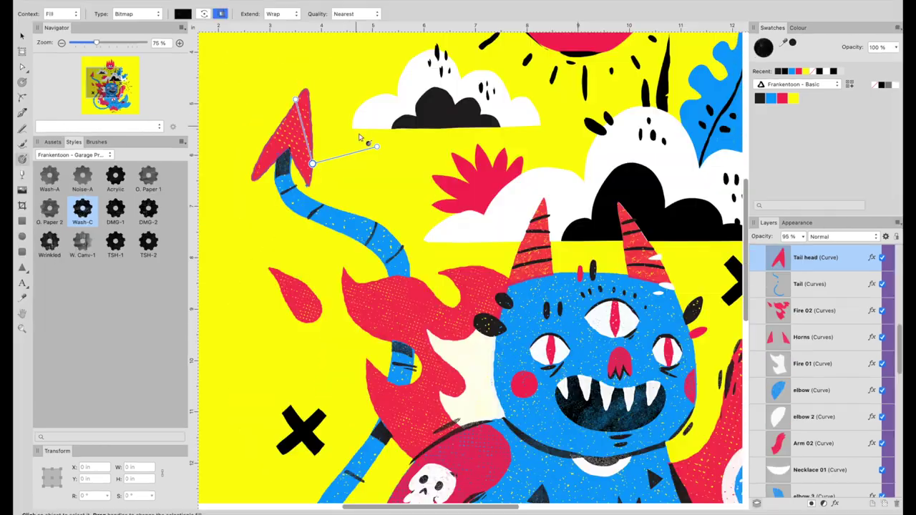
key(space)
drag(441, 165, 421, 137)
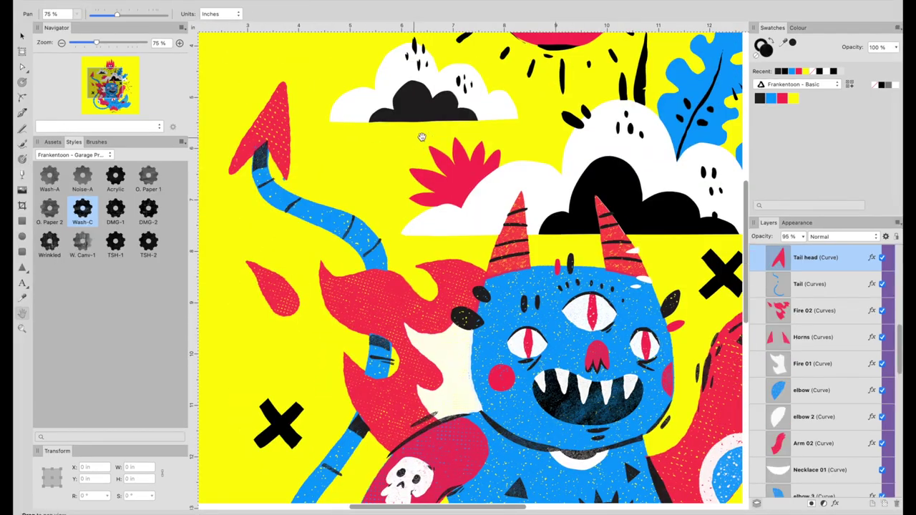
drag(536, 179, 517, 182)
drag(580, 252, 497, 190)
click(510, 357)
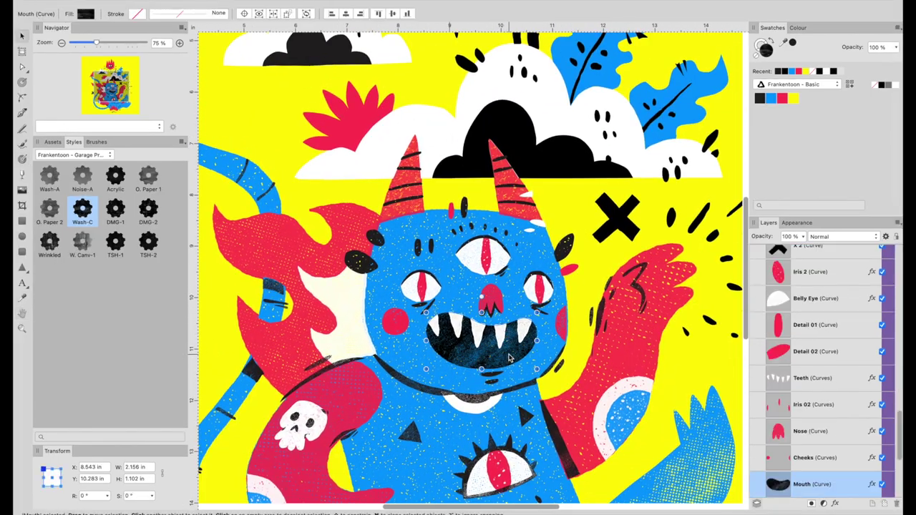
drag(549, 163, 533, 229)
click(536, 235)
click(137, 3)
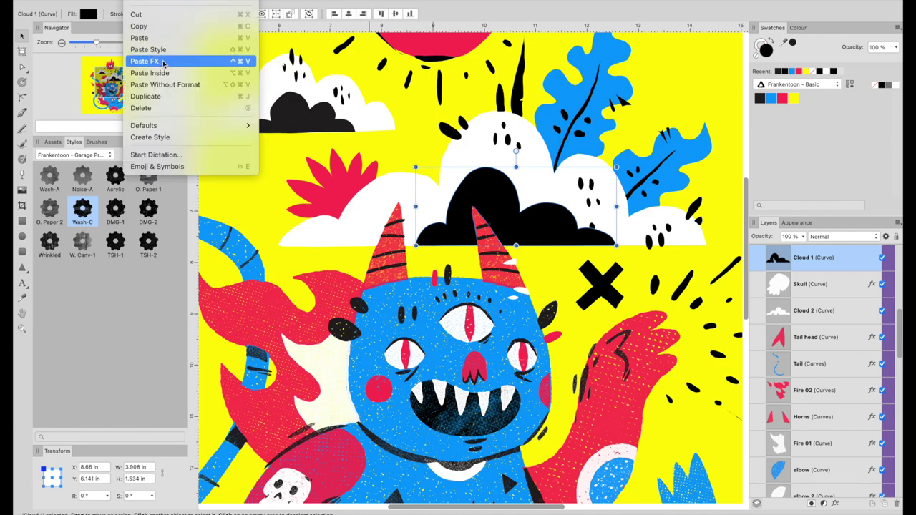
click(162, 61)
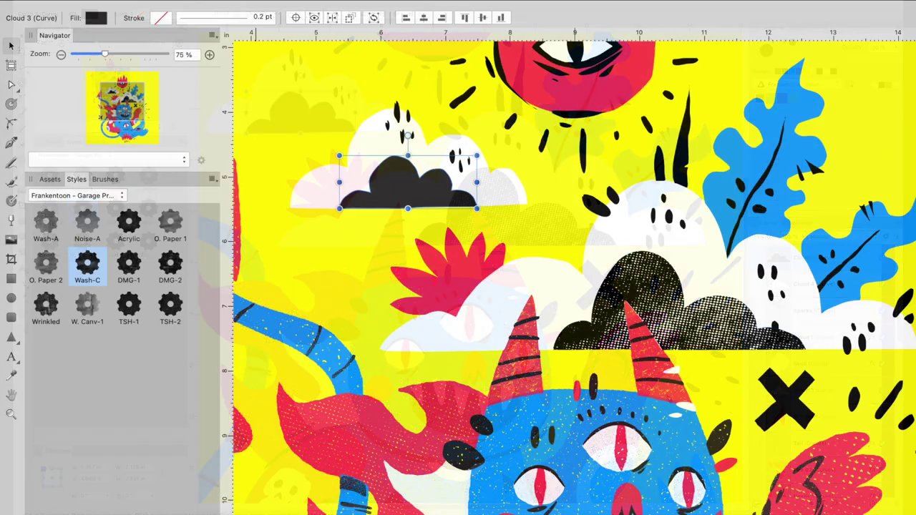
Apply the copied style to the dark Cloud 3 curve with Paste Style and adjust the scale and position of its bitmap fill.
click(157, 1)
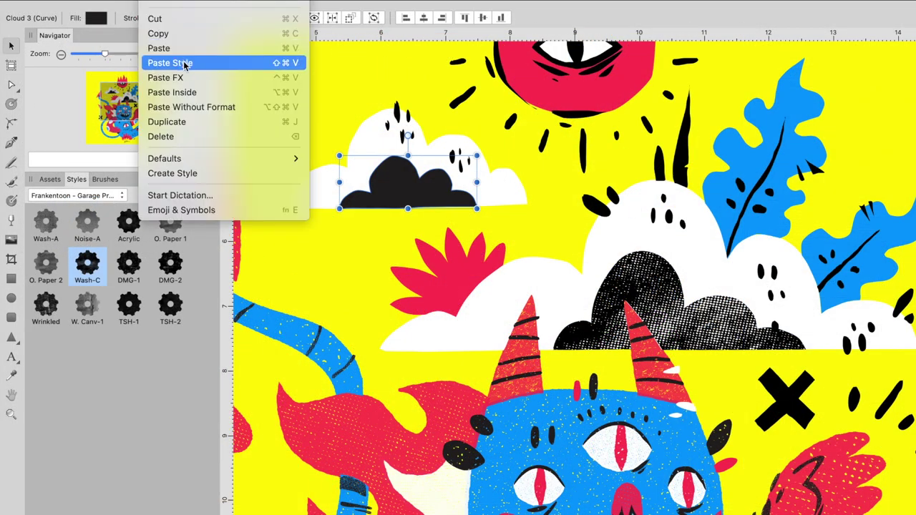
click(185, 64)
key(g)
drag(511, 138, 610, 119)
drag(424, 197, 446, 200)
Apply the Wash-C style to the Lines 01 curves and scale and rotate its bitmap fill over the belly eye.
drag(634, 236, 595, 136)
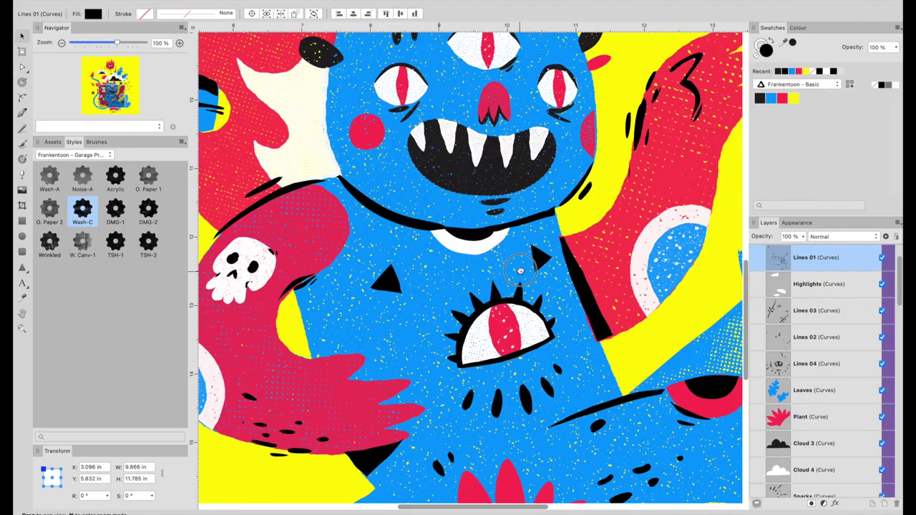
drag(520, 271, 519, 269)
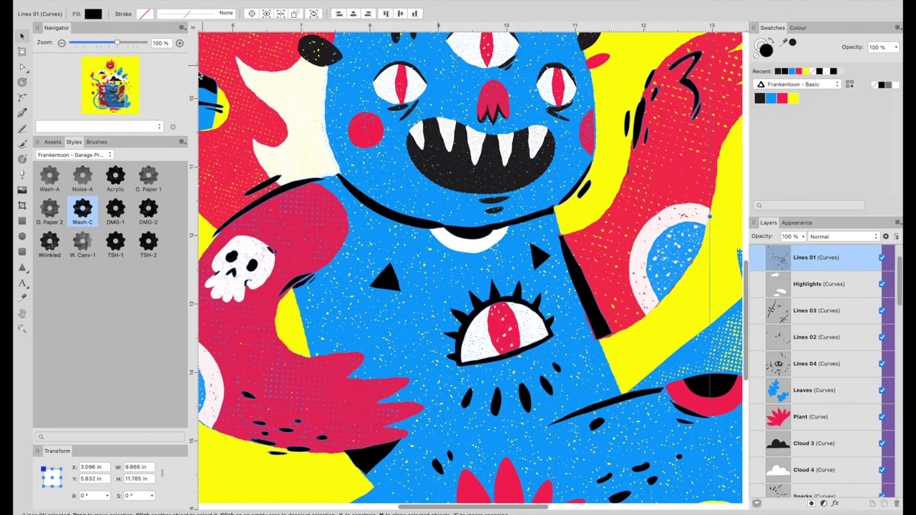
click(85, 210)
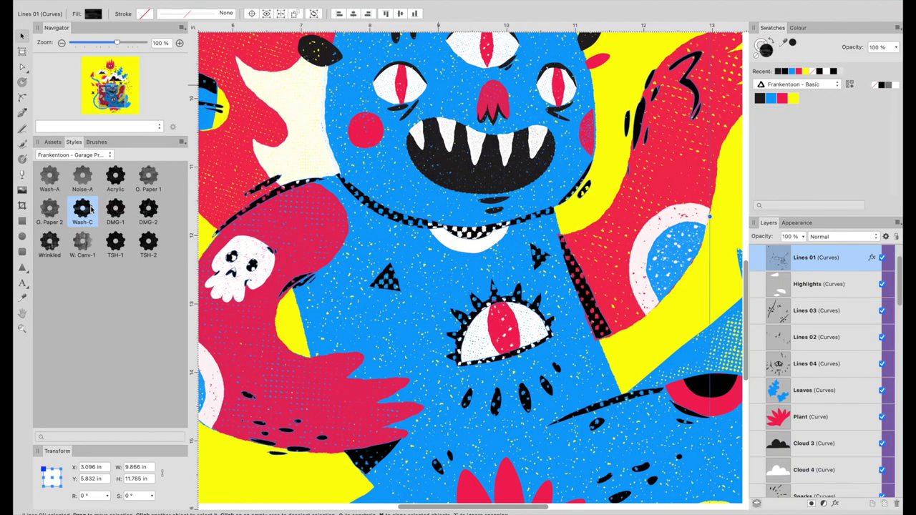
key(g)
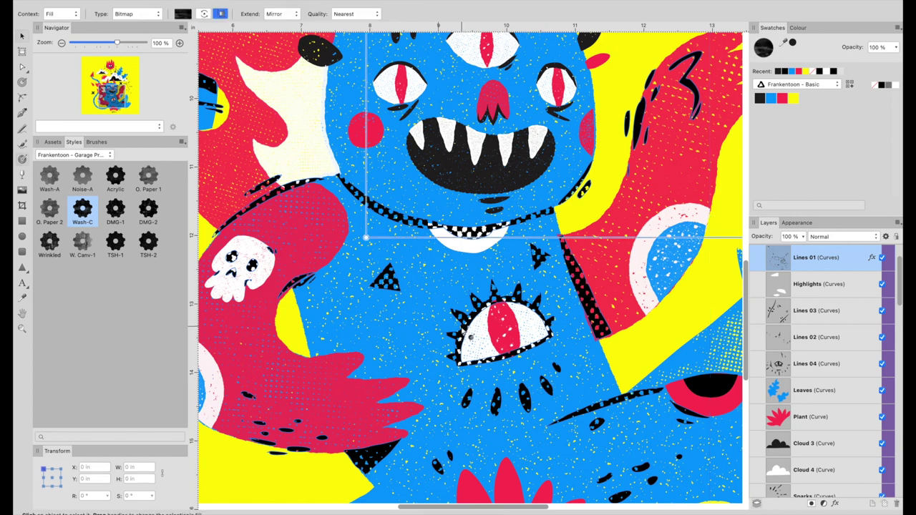
drag(461, 327, 579, 261)
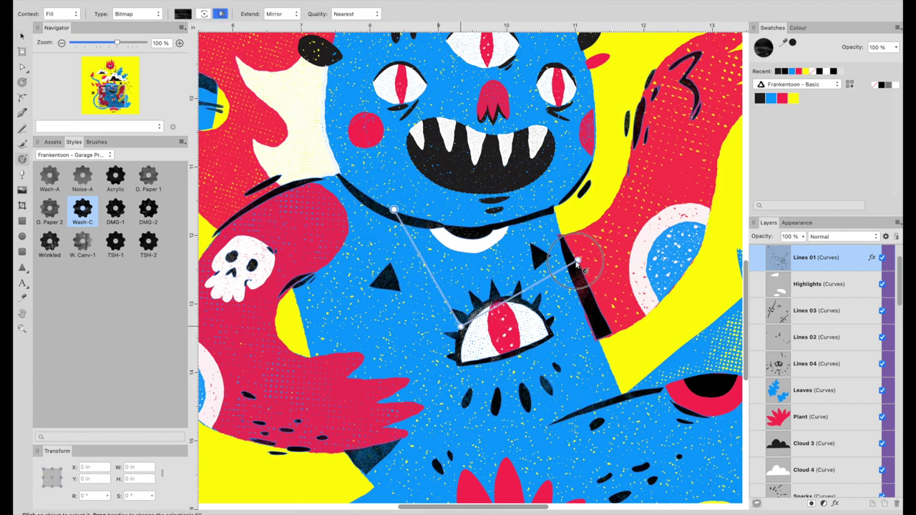
drag(577, 261, 572, 267)
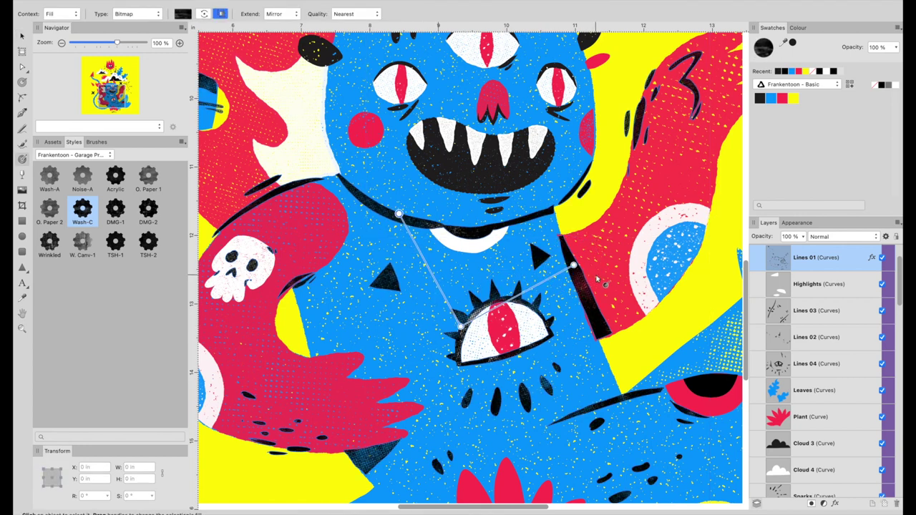
Open the layer effects of the Lines 01 curves.
key(v)
scroll(544, 269, down, 3)
scroll(543, 269, up, 5)
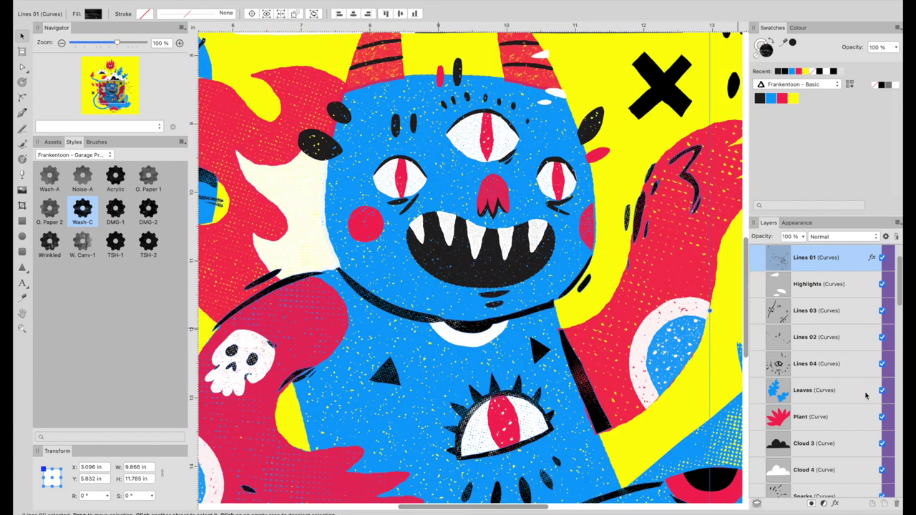
click(871, 257)
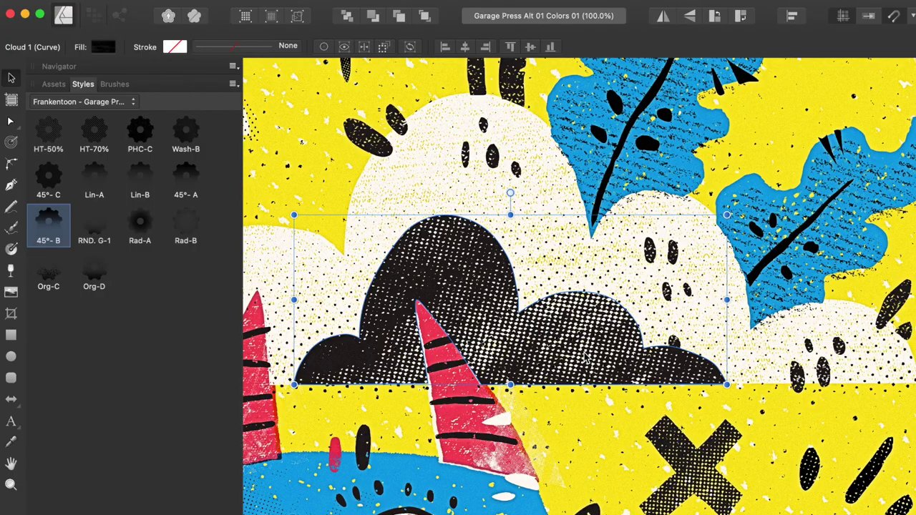
Set the colour overlay of the upper Head curve to a near-black, RGB 35, 31, 32, sampled from the artwork.
key(g)
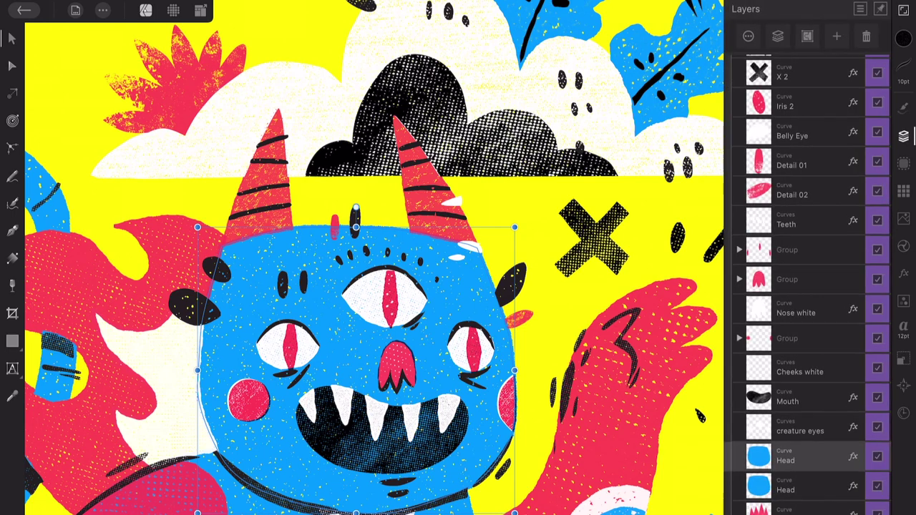
scroll(807, 285, up, 1)
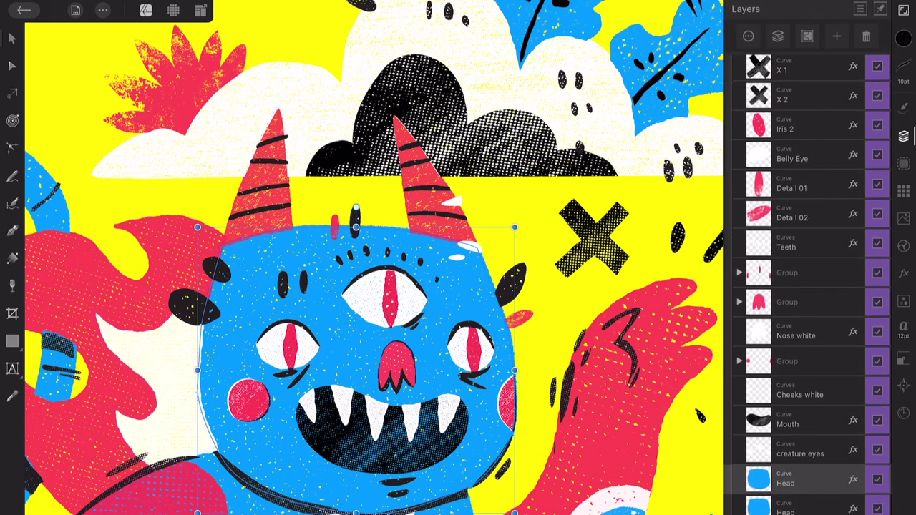
click(903, 272)
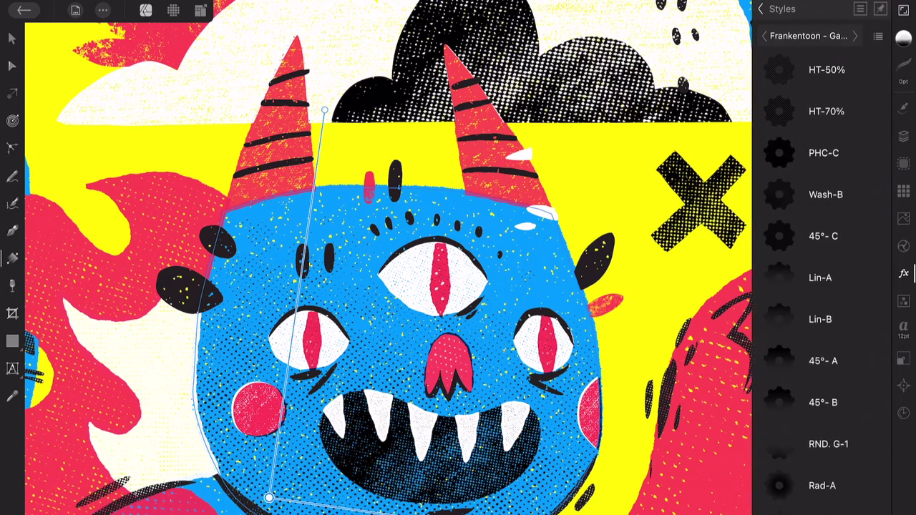
click(761, 8)
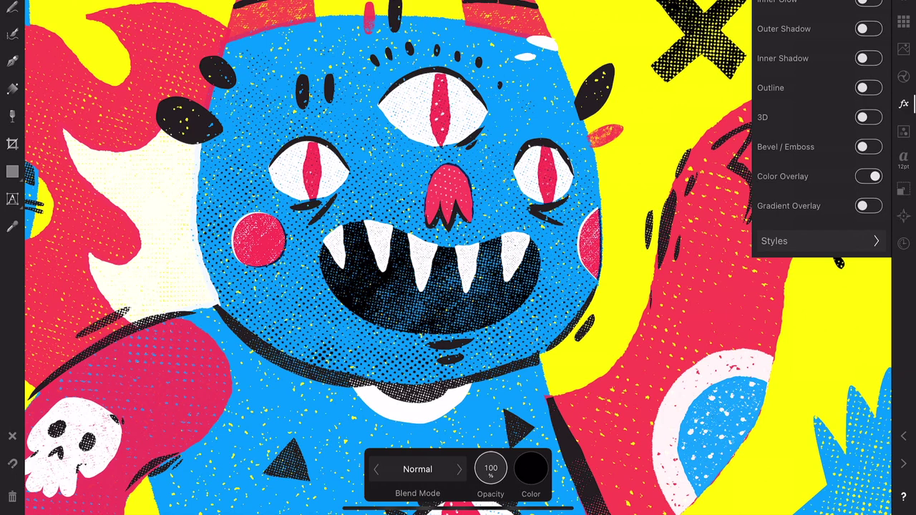
click(530, 468)
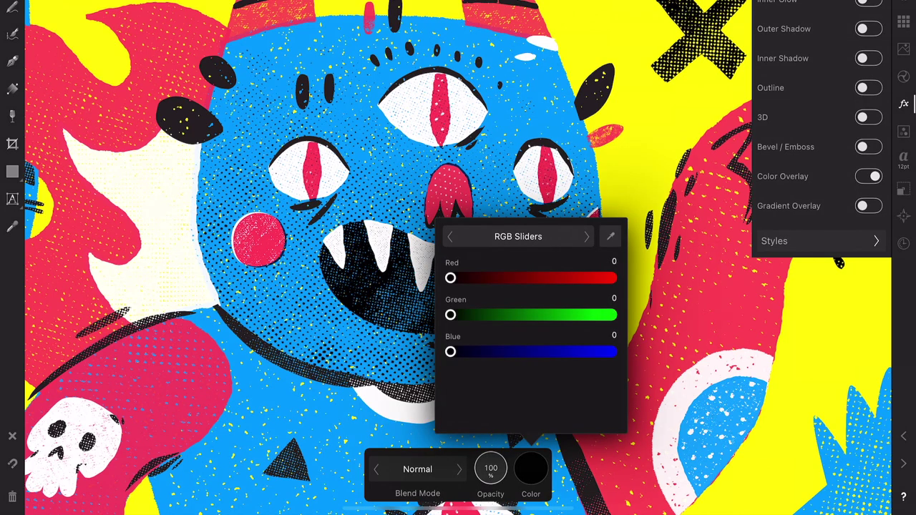
drag(610, 237, 701, 148)
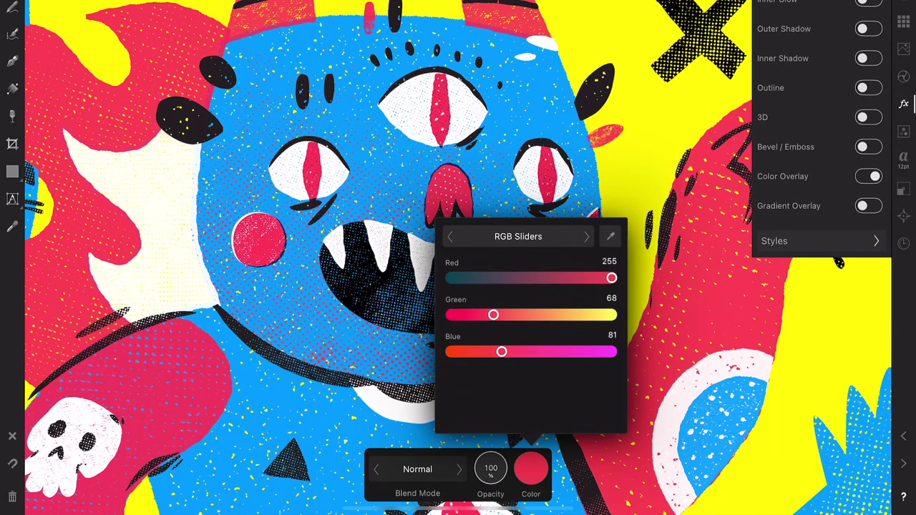
drag(629, 174, 606, 80)
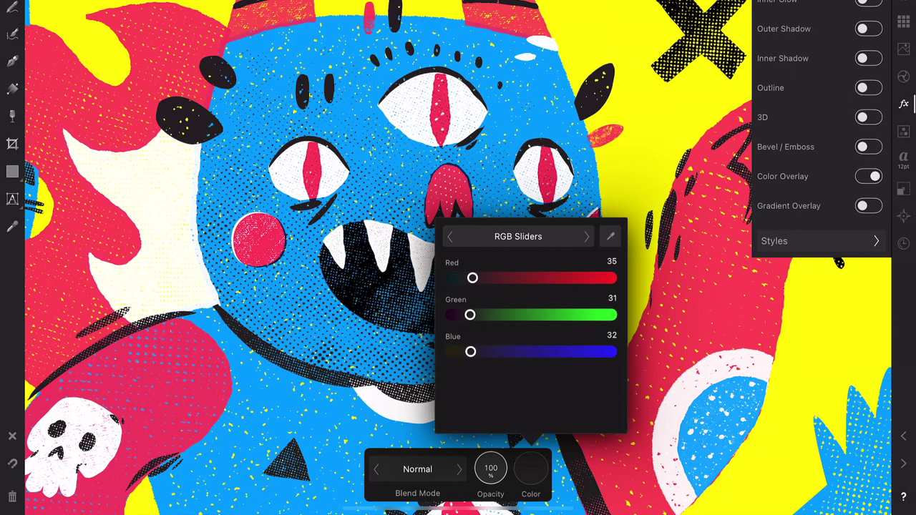
key(Escape)
key(Escape)
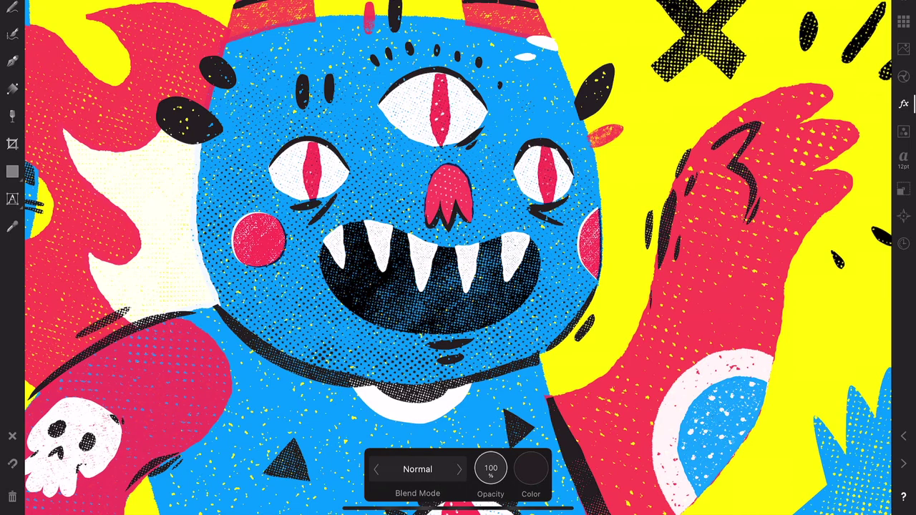
Offset the textured Head curve slightly down and to the right of the blue head and deselect it.
key(v)
mouse_move(396, 201)
mouse_down()
mouse_move(382, 206)
mouse_move(418, 197)
mouse_move(401, 201)
mouse_move(404, 211)
mouse_up()
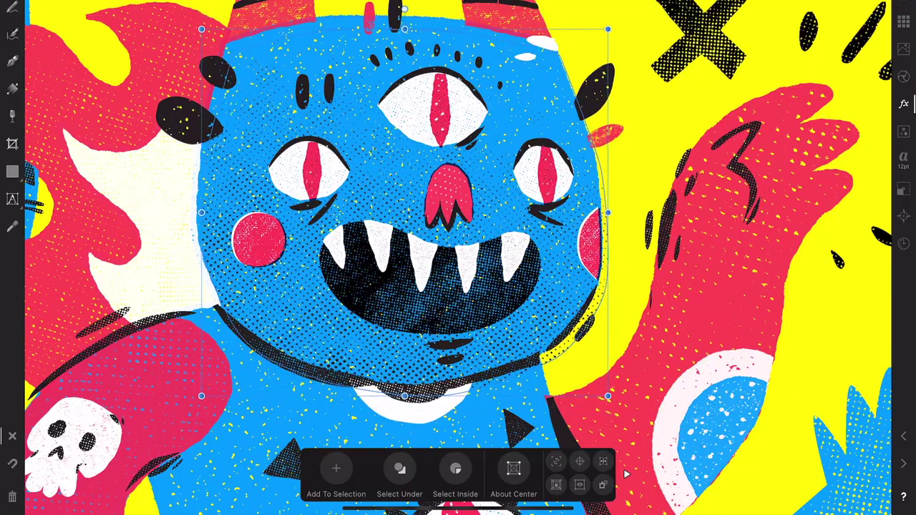
click(12, 435)
Try the 45°- A style on the monster's body curve and replace it with Org-C.
scroll(572, 221, up, 3)
scroll(594, 224, down, 5)
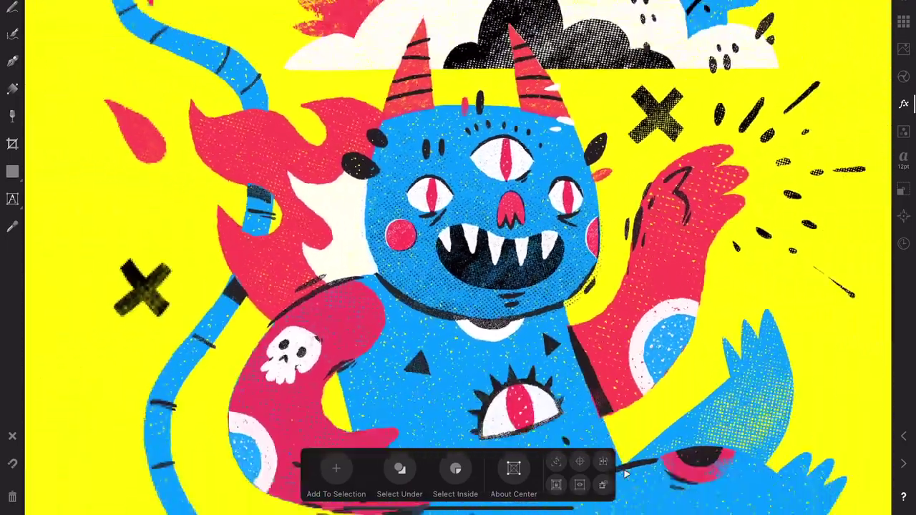
scroll(458, 257, up, 2)
scroll(458, 257, down, 4)
scroll(458, 257, up, 3)
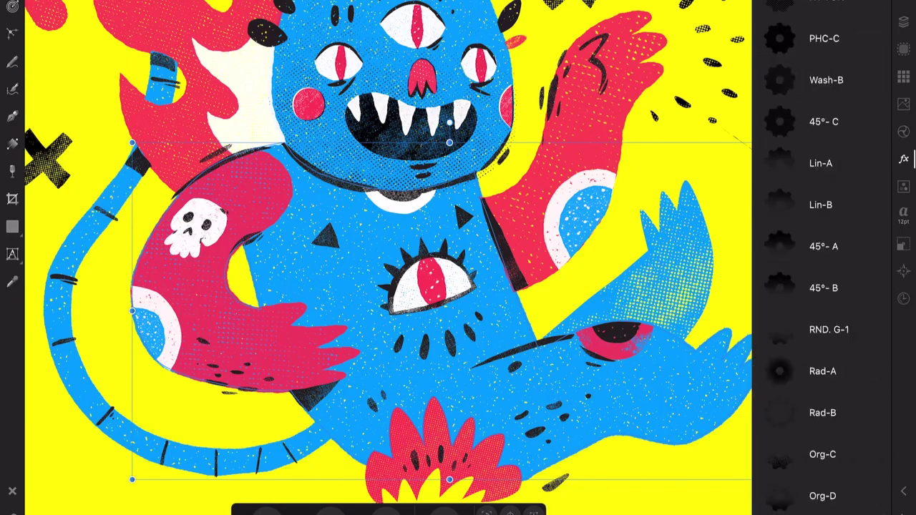
click(823, 246)
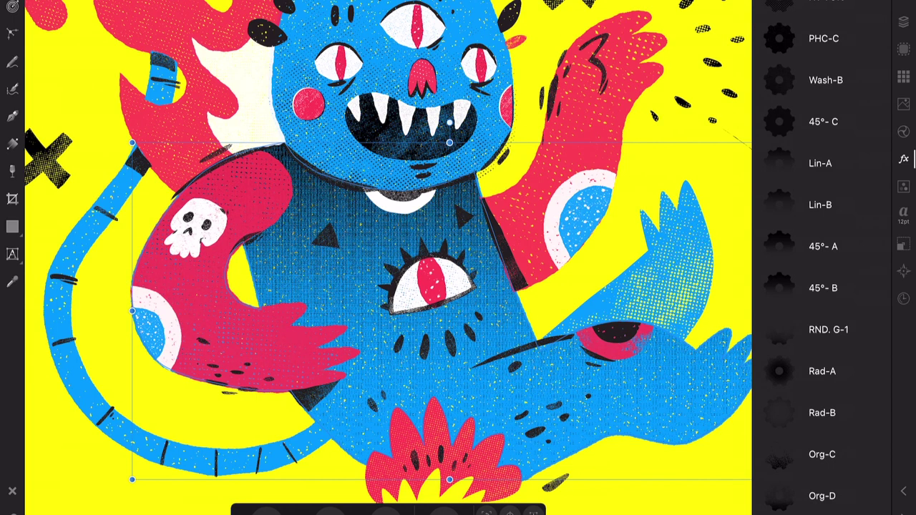
click(823, 454)
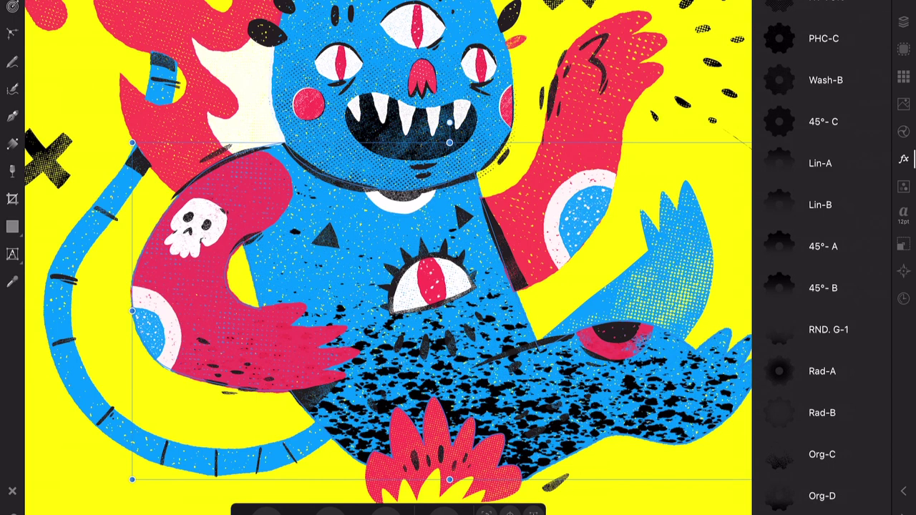
Scale, rotate and reposition the Org-C bitmap fill so the speckles gather around the lower body.
click(13, 144)
drag(389, 415, 632, 416)
mouse_move(387, 415)
mouse_down()
mouse_move(329, 402)
mouse_move(294, 407)
mouse_up()
mouse_move(537, 409)
mouse_down()
mouse_move(548, 421)
mouse_move(516, 432)
mouse_move(527, 433)
mouse_up()
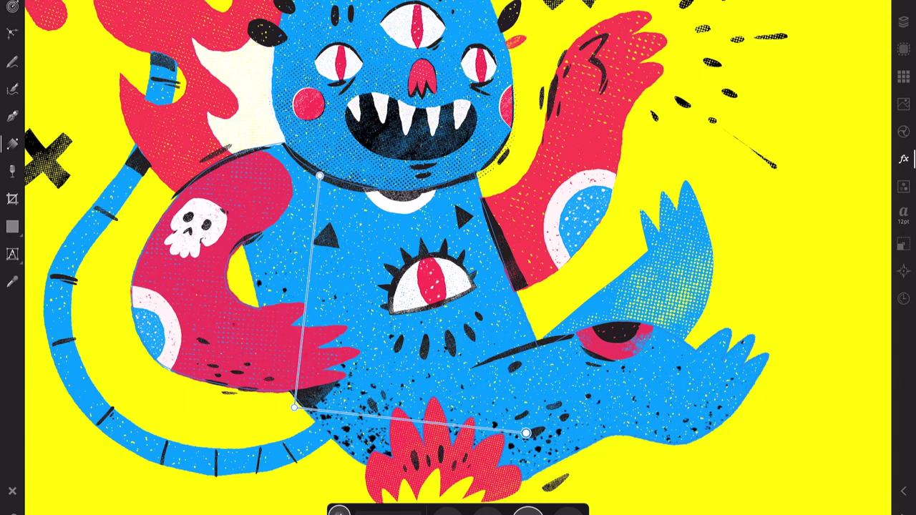
mouse_move(294, 408)
mouse_down()
mouse_move(324, 418)
mouse_move(325, 429)
mouse_up()
drag(326, 386, 286, 328)
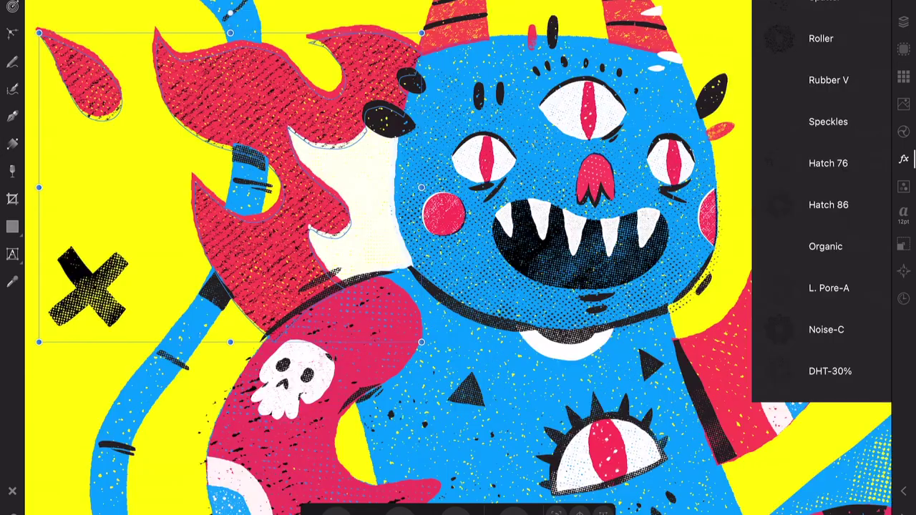
Adjust the bitmap fill of the black texture on the red fire curves.
key(g)
mouse_move(245, 310)
mouse_down()
mouse_move(193, 263)
mouse_move(39, 78)
mouse_up()
key(v)
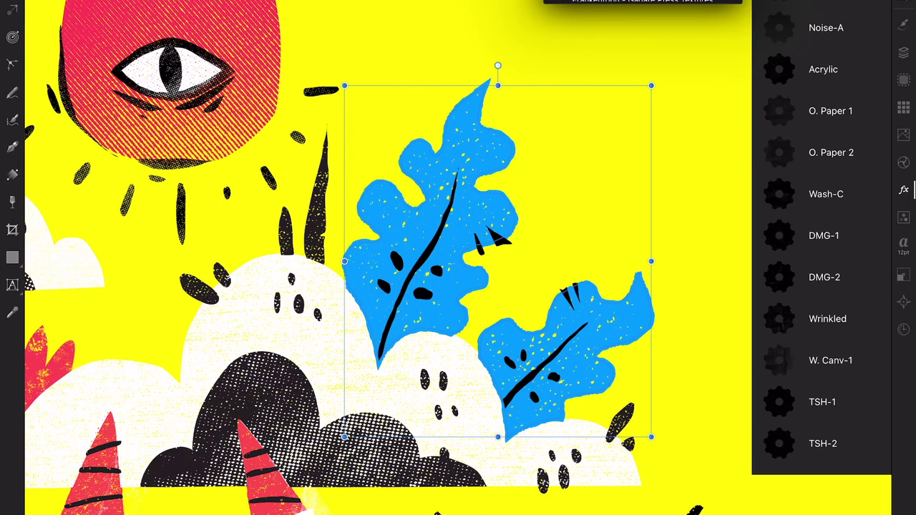
Adjust the bitmap fill of the speckled texture on the blue leaves.
scroll(823, 258, down, 5)
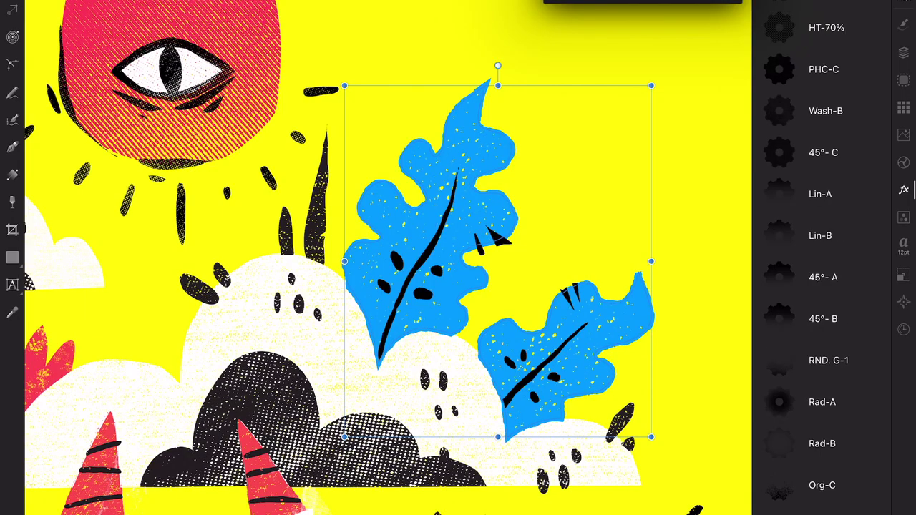
click(12, 175)
drag(430, 407, 473, 389)
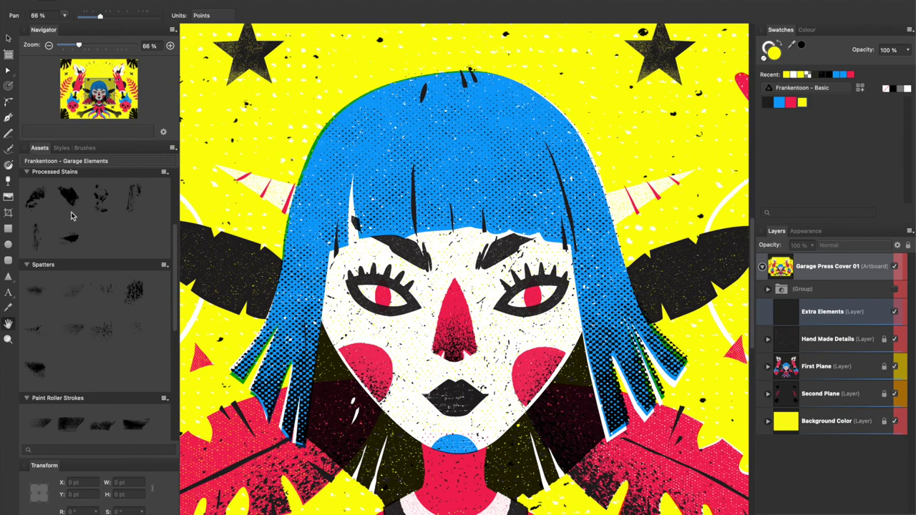
Place the stain 5 element over the right edge of the blue hair, tilt it to follow the curve and colour it yellow.
drag(586, 144, 586, 145)
drag(613, 211, 639, 273)
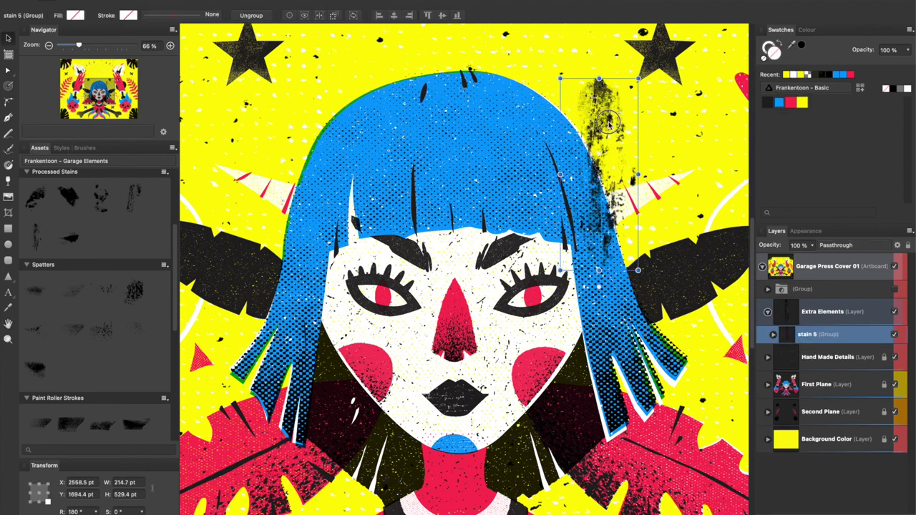
drag(613, 122, 596, 118)
click(778, 102)
drag(583, 283, 615, 278)
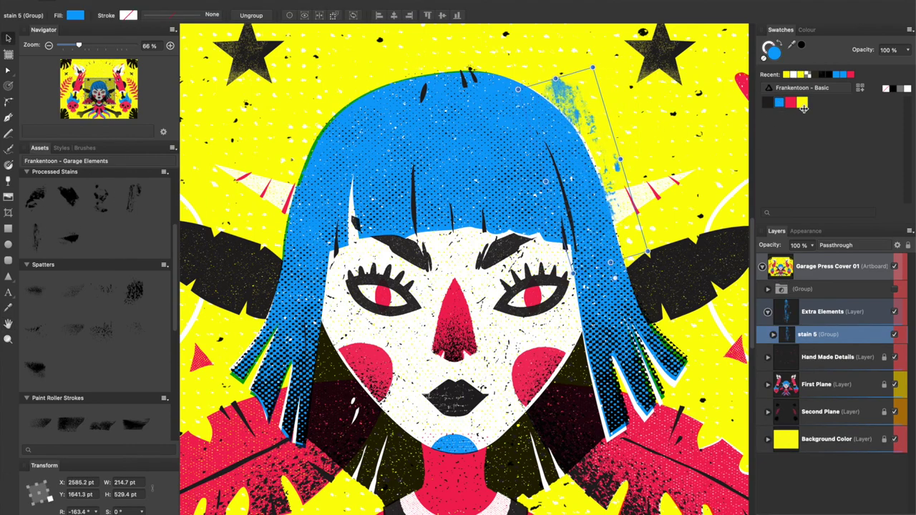
click(802, 102)
Place the stain 6 element on the upper-left edge of the blue hair, colour it yellow and rotate it along the outline.
drag(69, 234, 339, 107)
click(802, 102)
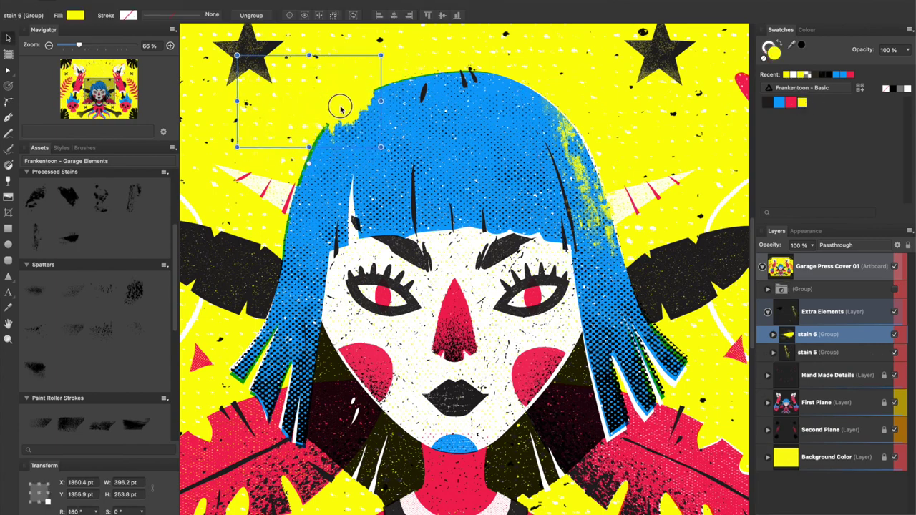
mouse_move(309, 162)
mouse_down()
mouse_move(361, 126)
mouse_move(305, 152)
mouse_up()
Add the spatter 5 element at the hair's upper-left edge, coloured blue and tilted so its strokes extend beyond the outline.
drag(34, 294, 339, 118)
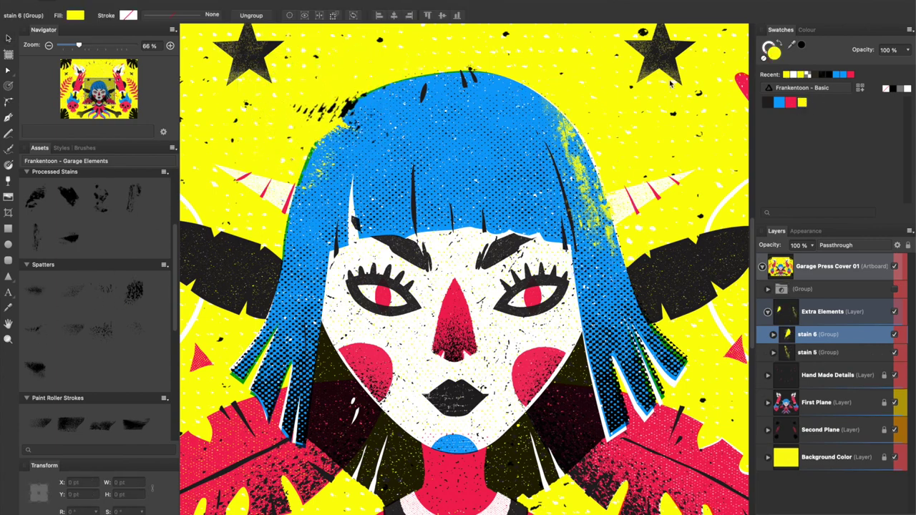
drag(339, 70, 396, 60)
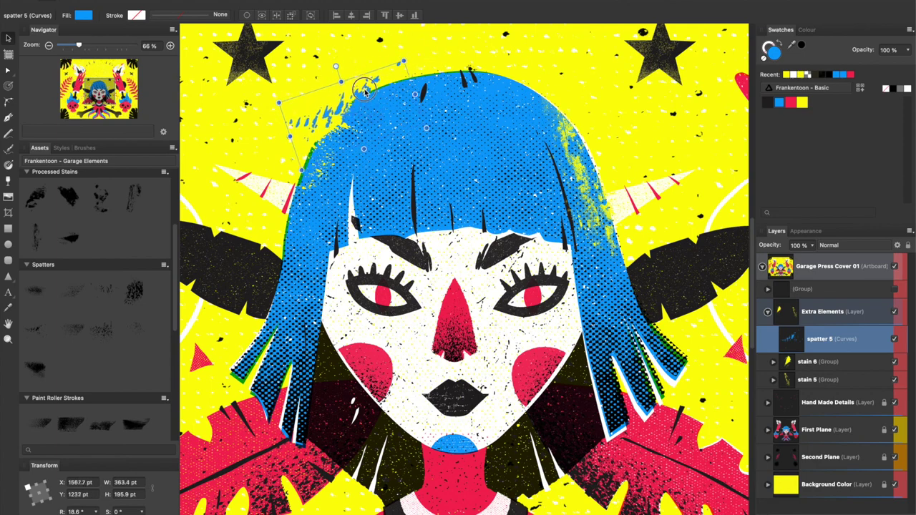
key(space)
mouse_move(336, 108)
mouse_down()
mouse_move(354, 103)
mouse_move(347, 104)
mouse_up()
Place the border 4 smudge along the lower edge of the hair fringe and colour it white.
scroll(118, 341, down, 4)
scroll(118, 339, down, 3)
mouse_move(136, 289)
mouse_down()
mouse_move(422, 251)
mouse_move(443, 231)
mouse_up()
click(906, 88)
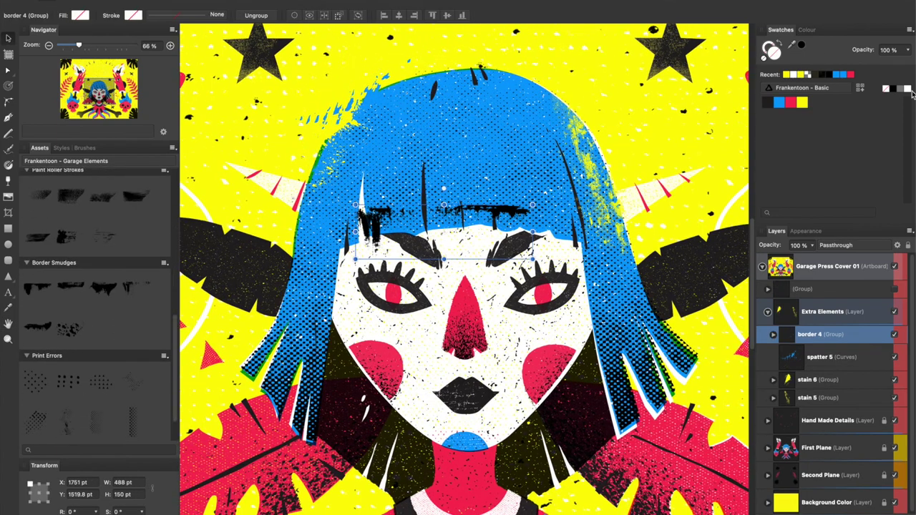
mouse_move(495, 215)
mouse_down()
mouse_move(470, 240)
mouse_move(593, 201)
mouse_move(583, 209)
mouse_up()
drag(529, 228, 502, 239)
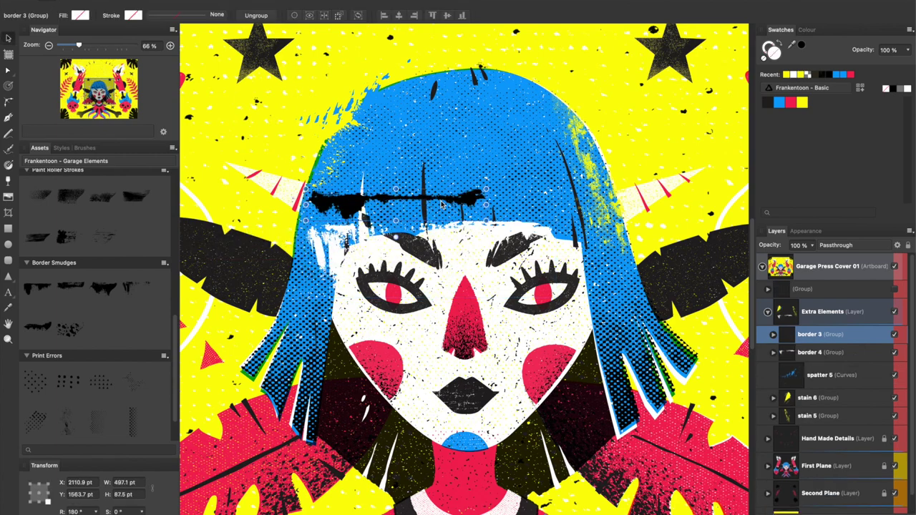
Add the stain 2 element in blue on the left side of the hair, adjusting its size, rotation and position.
scroll(76, 253, up, 5)
drag(76, 254, 331, 258)
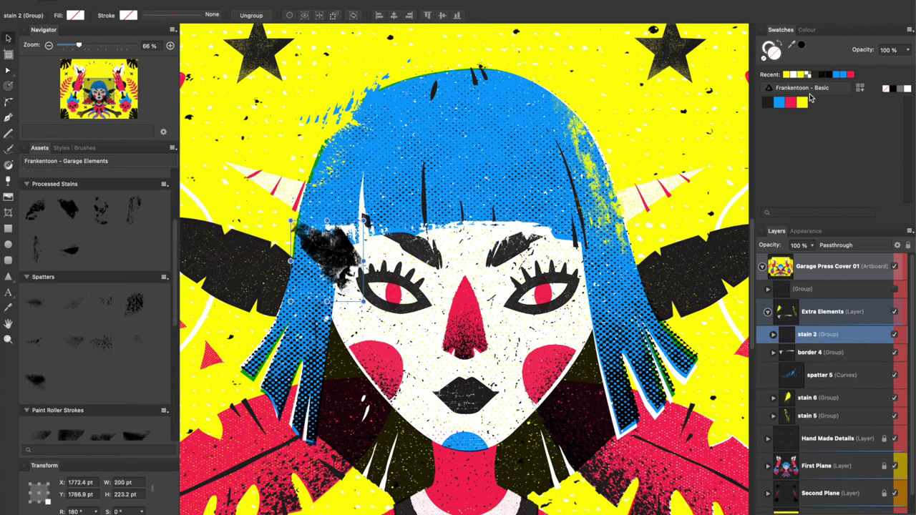
drag(334, 292, 287, 330)
drag(378, 244, 419, 210)
drag(376, 291, 324, 266)
Place the spatter 6 element over the hair's left side, scale and rotate it outward and colour it yellow.
drag(113, 334, 284, 264)
drag(261, 325, 242, 322)
drag(338, 275, 402, 266)
mouse_move(304, 274)
mouse_down()
mouse_move(260, 250)
mouse_move(283, 248)
mouse_move(288, 233)
mouse_up()
click(802, 101)
scroll(293, 258, left, 2)
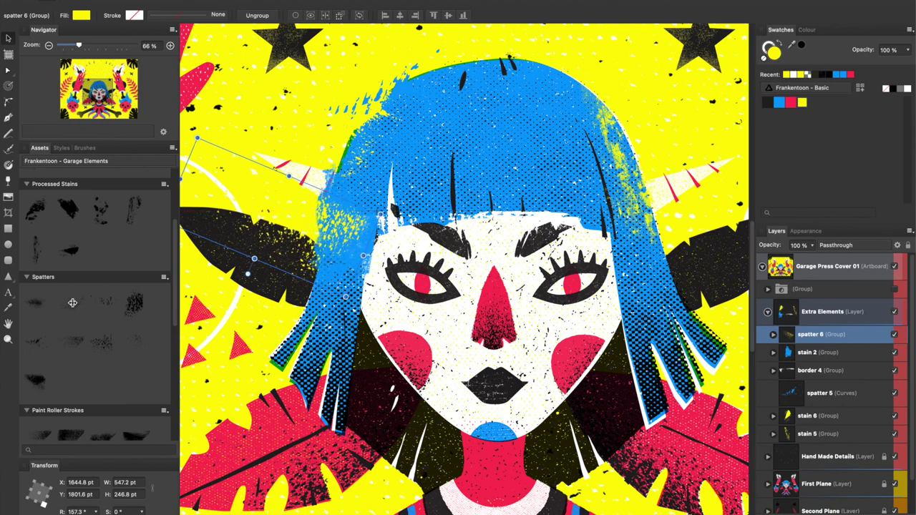
Add the paint roller 5 stroke in yellow across the upper-right edge of the hair, rotating it to follow the curve.
scroll(67, 301, down, 5)
mouse_move(38, 280)
mouse_down()
mouse_move(315, 215)
mouse_move(460, 45)
mouse_move(474, 87)
mouse_move(587, 93)
mouse_up()
scroll(458, 82, up, 2)
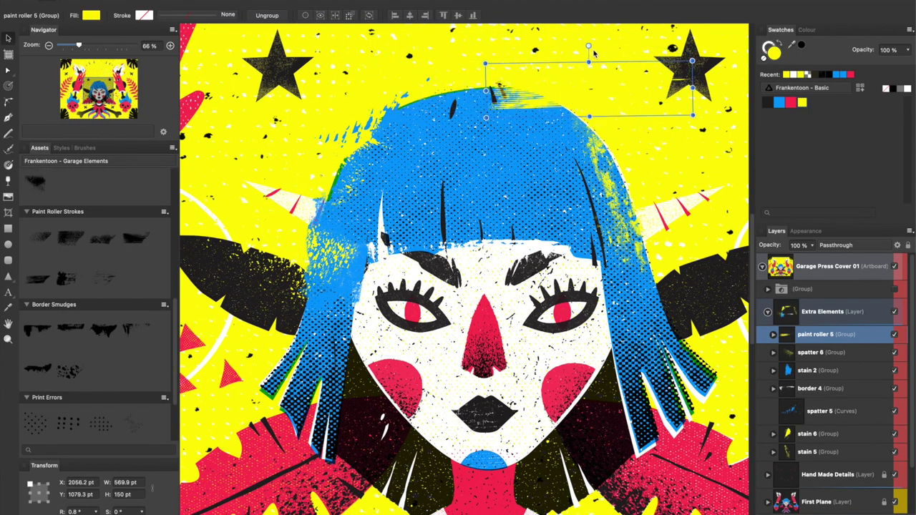
drag(589, 45, 616, 54)
drag(589, 79, 576, 93)
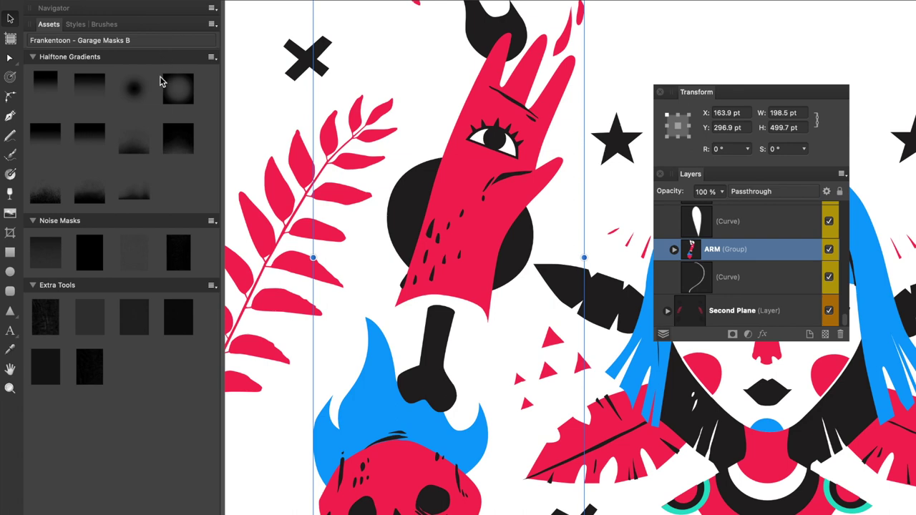
Place the pd-grunge-01 texture from Frankentoon - Garage Masks A over the red arm and set its width to 600 pt.
click(147, 41)
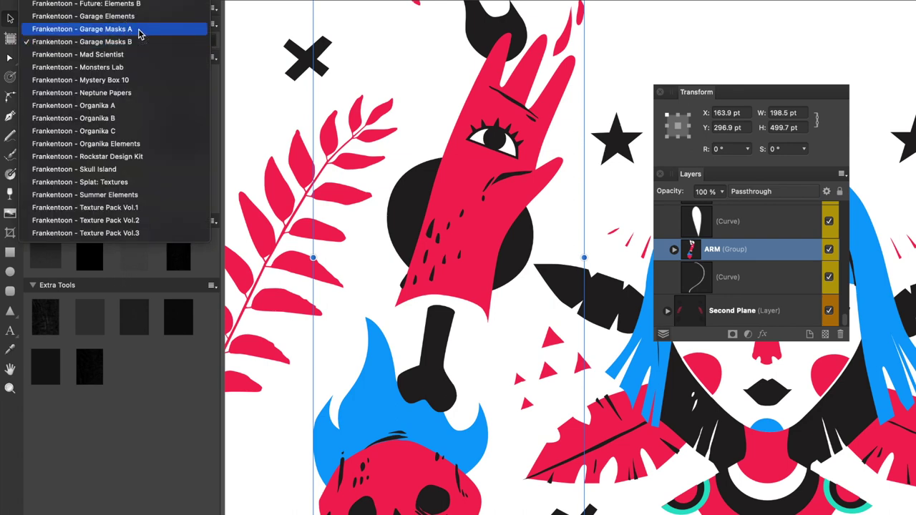
click(141, 29)
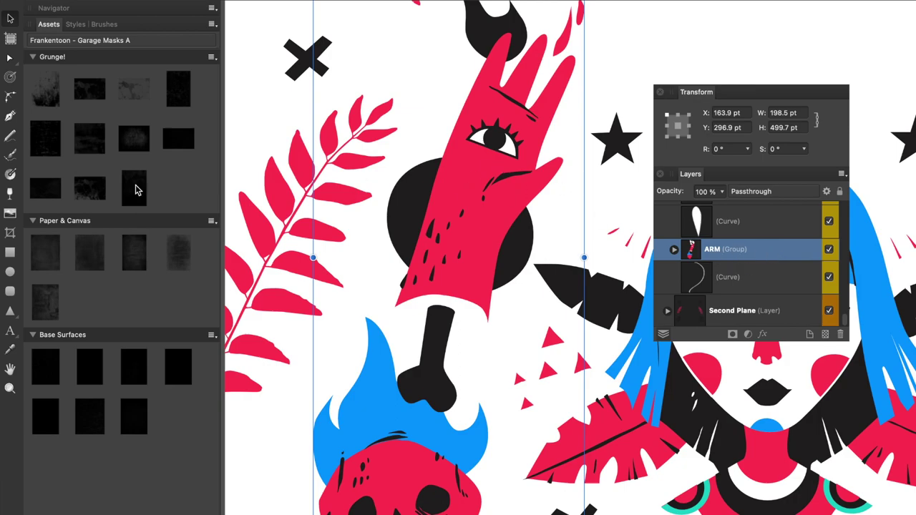
drag(136, 144, 487, 186)
click(785, 113)
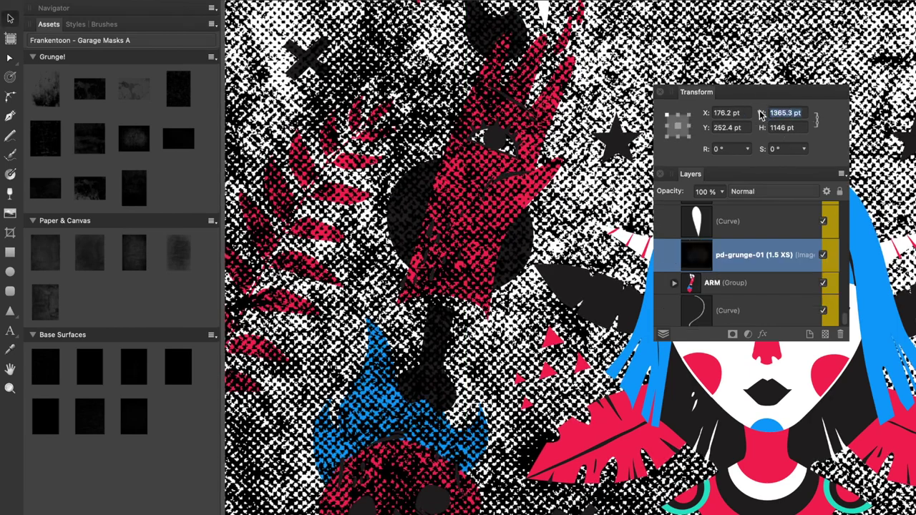
text(600)
key(Return)
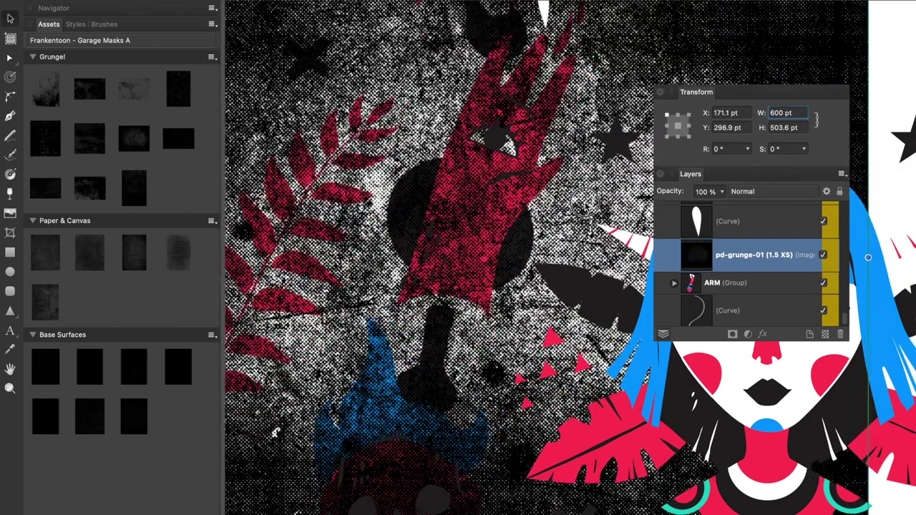
drag(583, 205, 582, 202)
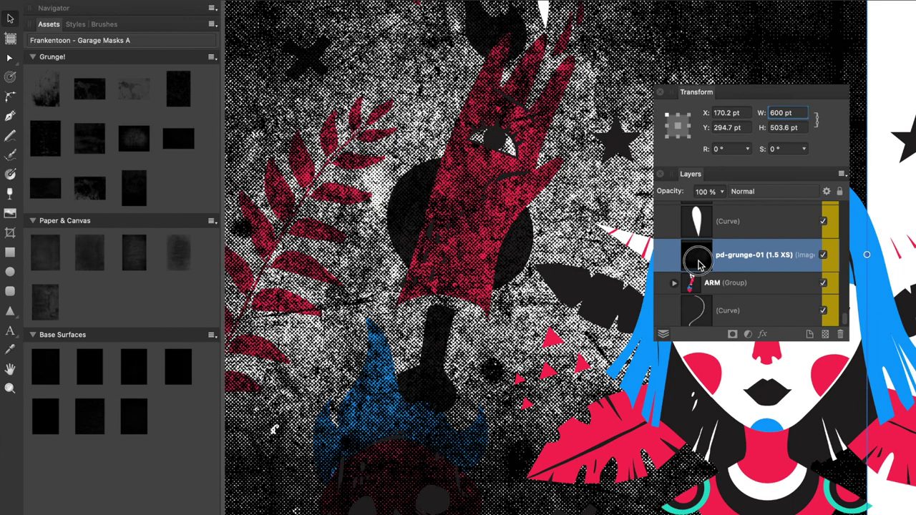
Apply the pd-grunge-01 texture as a mask to the ARM group and reposition it over the arm and flames.
drag(694, 258, 706, 287)
click(720, 277)
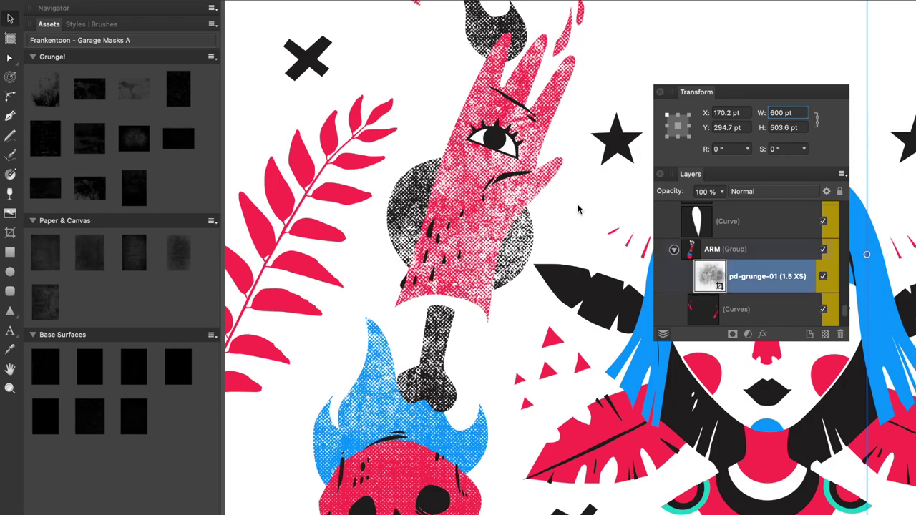
drag(578, 209, 514, 269)
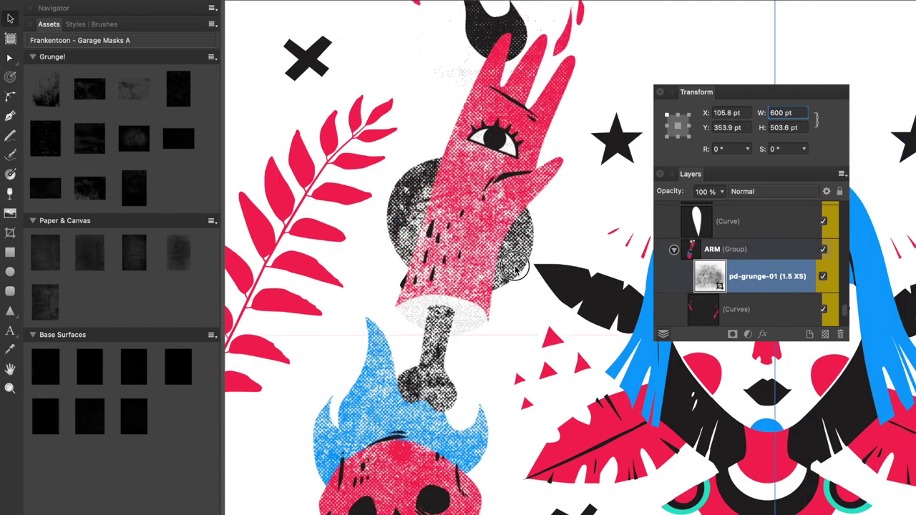
drag(398, 425, 462, 407)
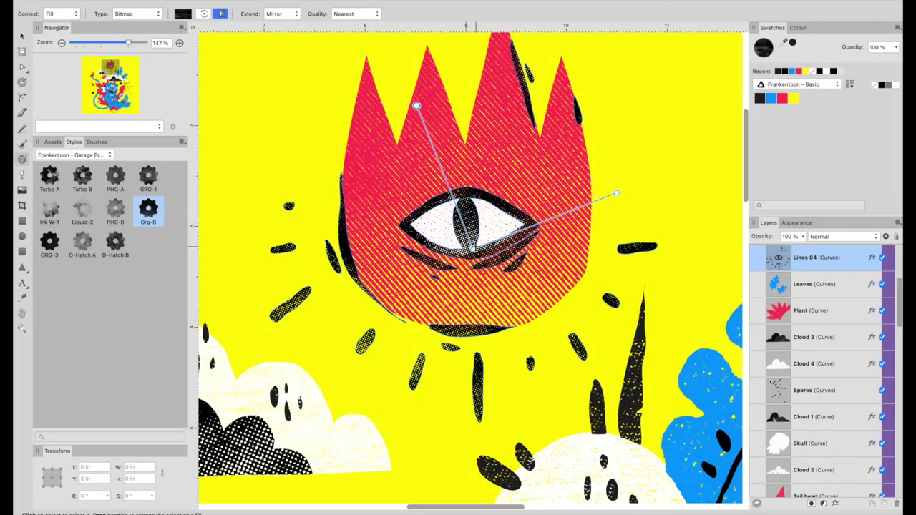
Shift the bitmap fill of the halftone texture on the Lines 04 curves around the flame's eye.
drag(471, 249, 516, 234)
key(space)
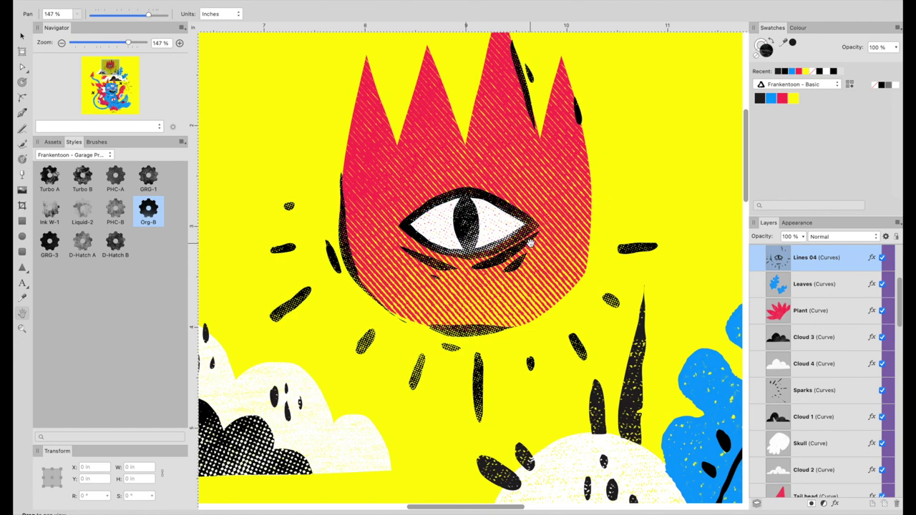
key(super+minus)
key(super+minus)
Copy the texture style of the black Cloud 1 curve onto the X 2 shape above the raised arm.
drag(517, 296, 514, 179)
drag(470, 259, 508, 159)
drag(537, 254, 469, 276)
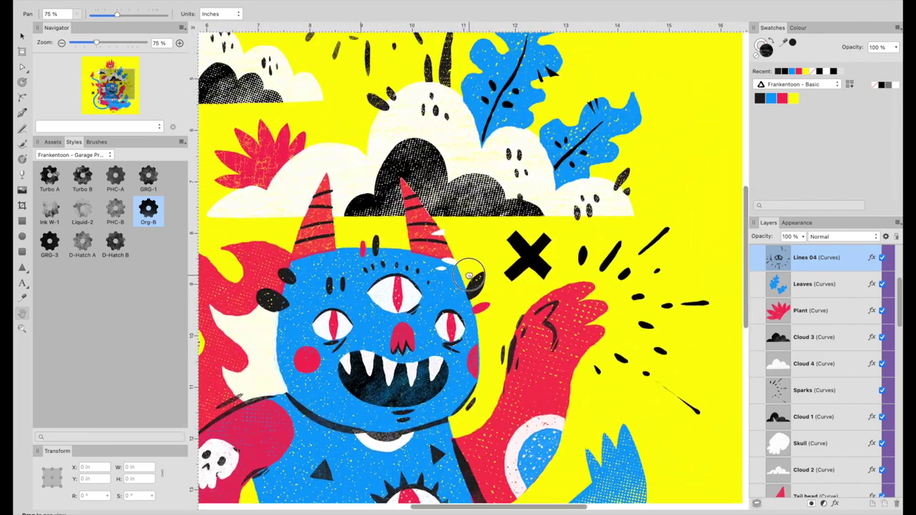
key(v)
click(481, 208)
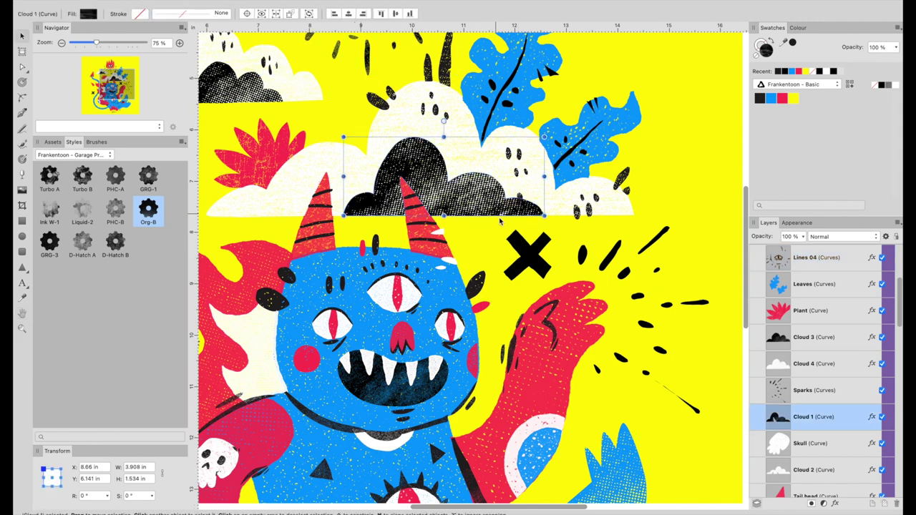
click(535, 276)
click(136, 2)
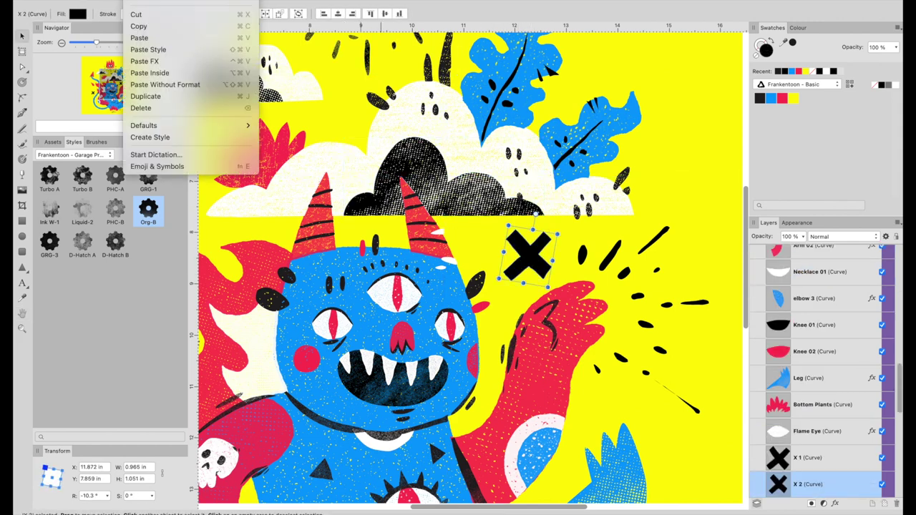
click(160, 49)
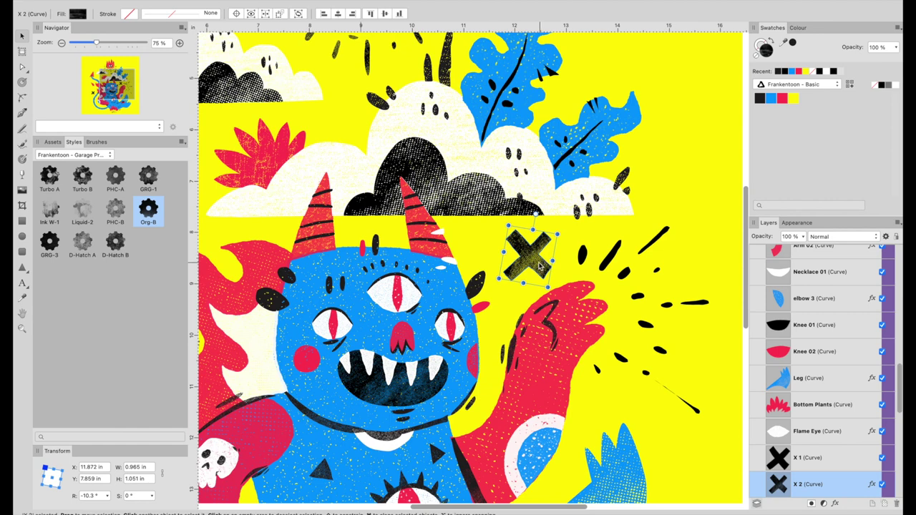
Enlarge and rotate the bitmap fill of the pasted texture on the X 2 shape.
key(g)
drag(564, 248, 620, 205)
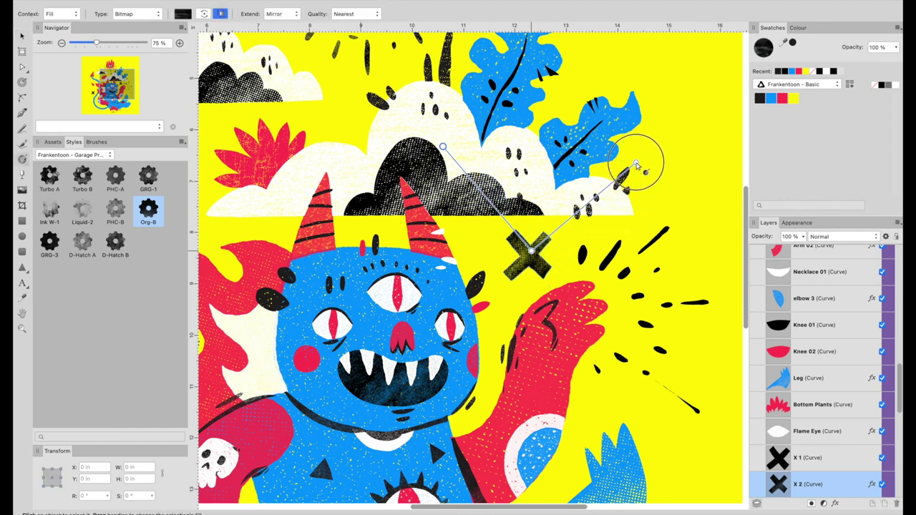